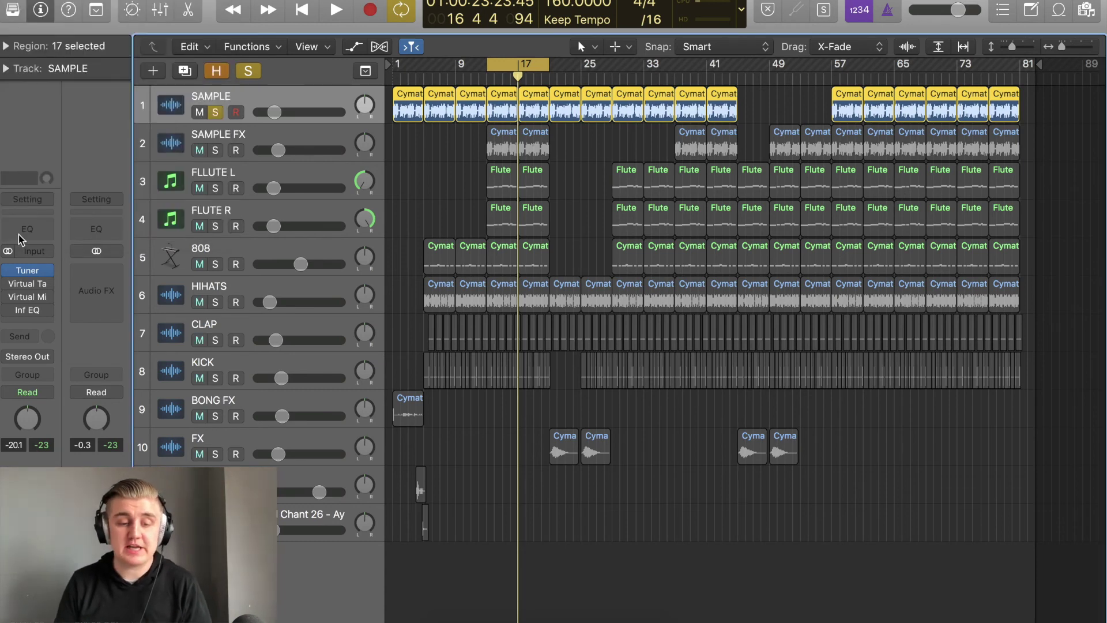
Step: Enable the Virtual Tape Machines plug-in on the SAMPLE track and audition it with the Default preset
left_click(27, 286)
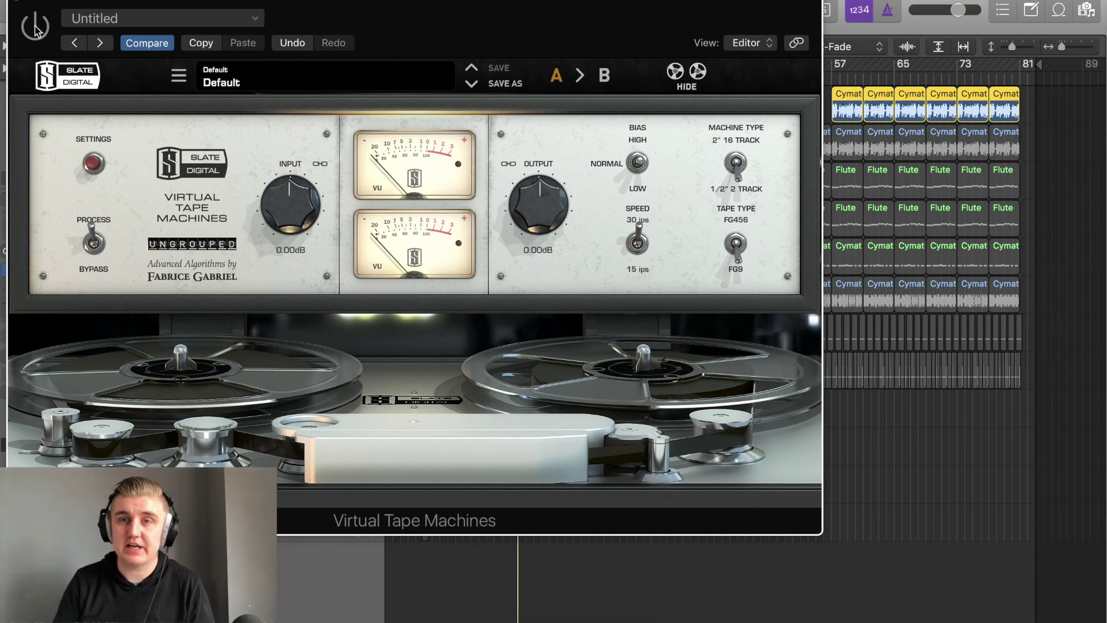
key("space")
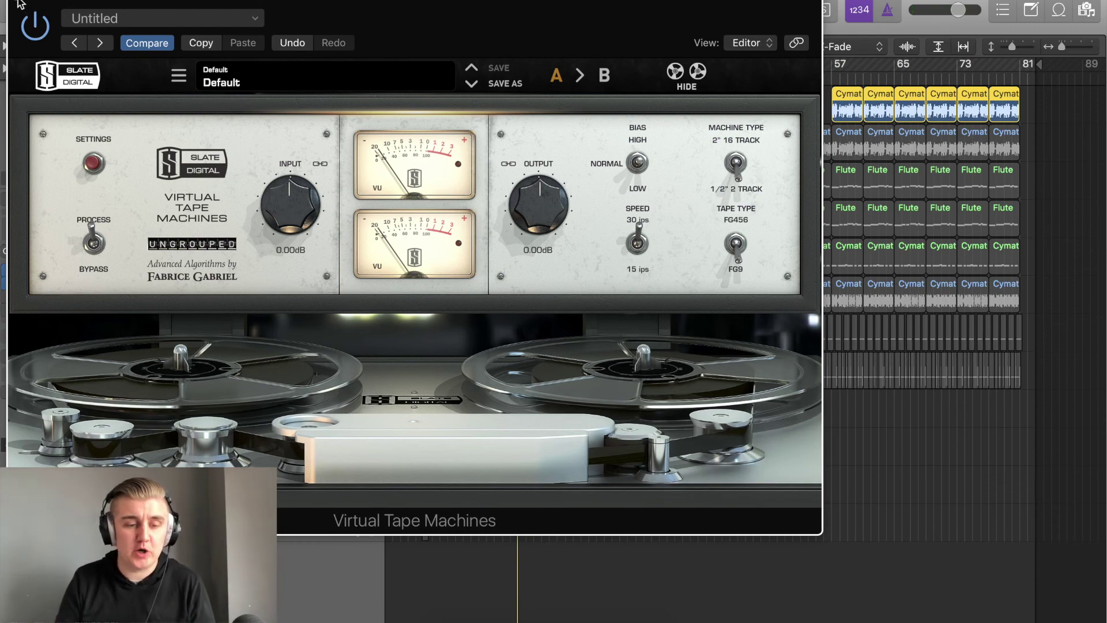
left_click(19, 4)
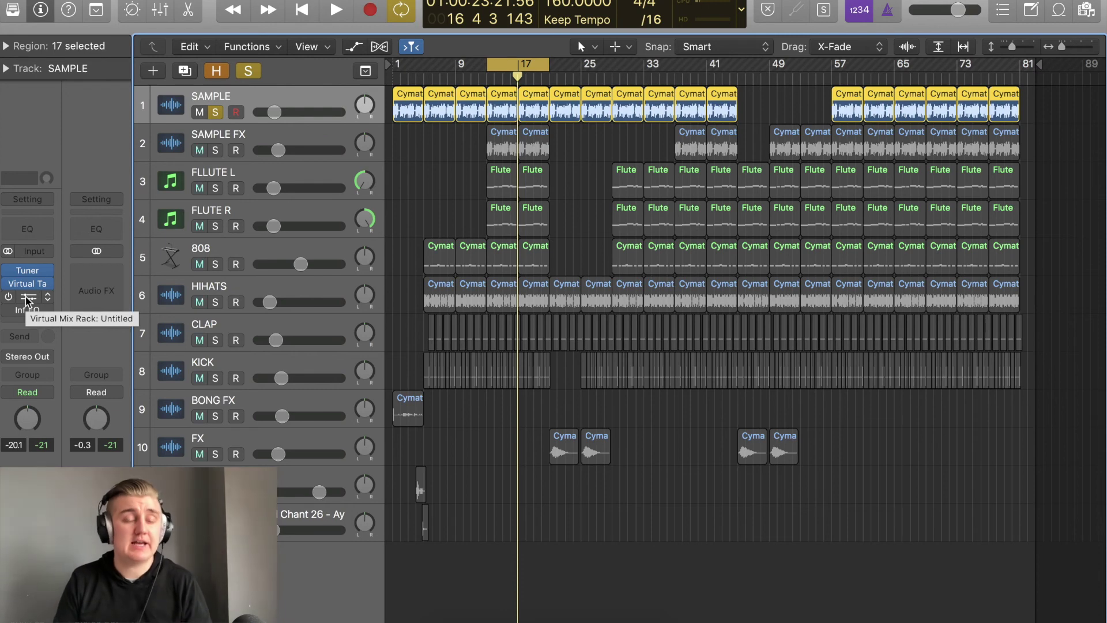
Step: Enable Virtual Mix Rack on the SAMPLE track with the Alive preset from 5. Xtreme Strip
left_click(98, 151)
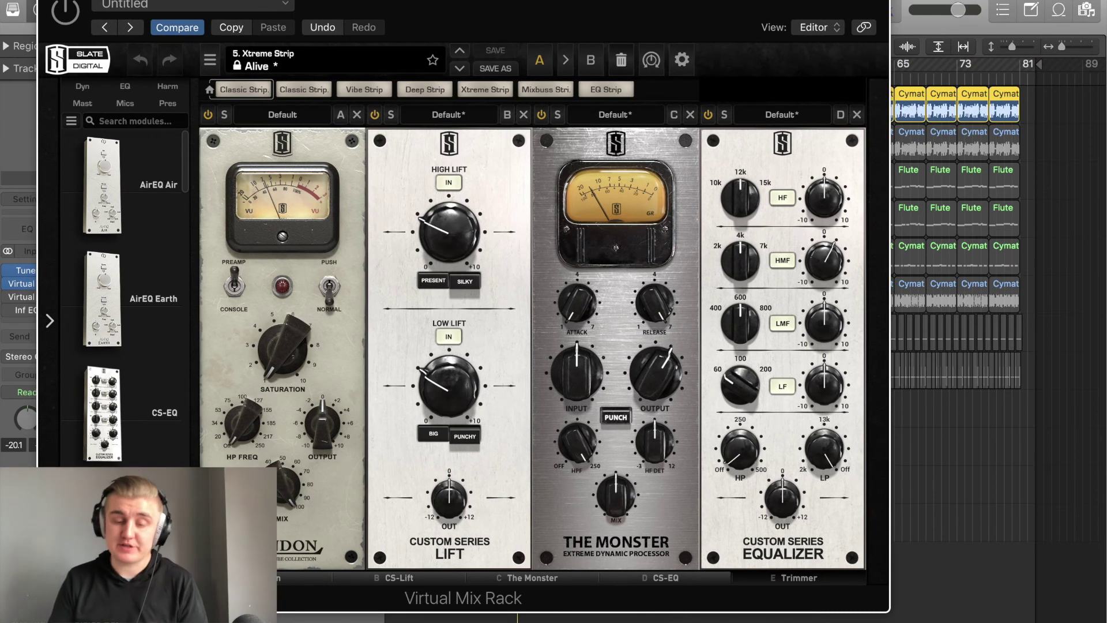
left_click(303, 57)
mouse_move(317, 157)
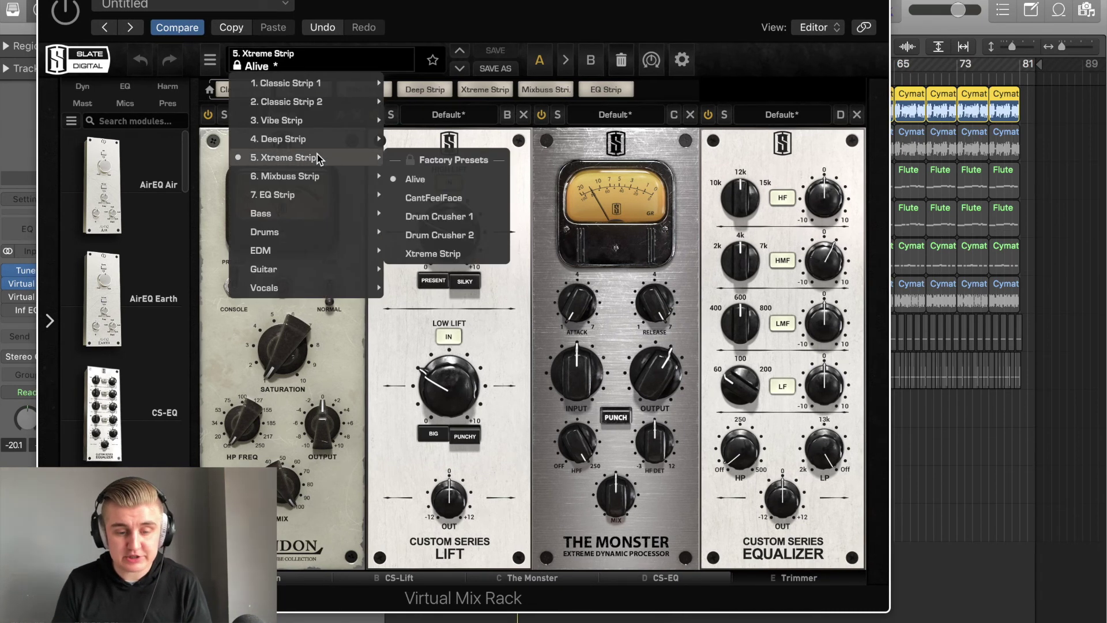
left_click(415, 178)
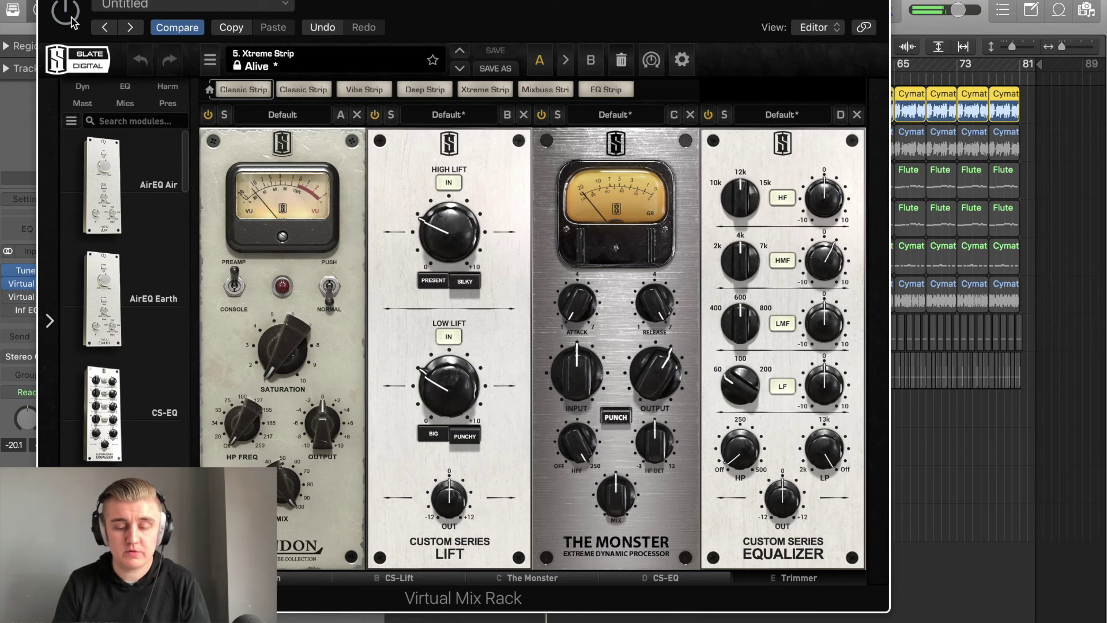
left_click(73, 23)
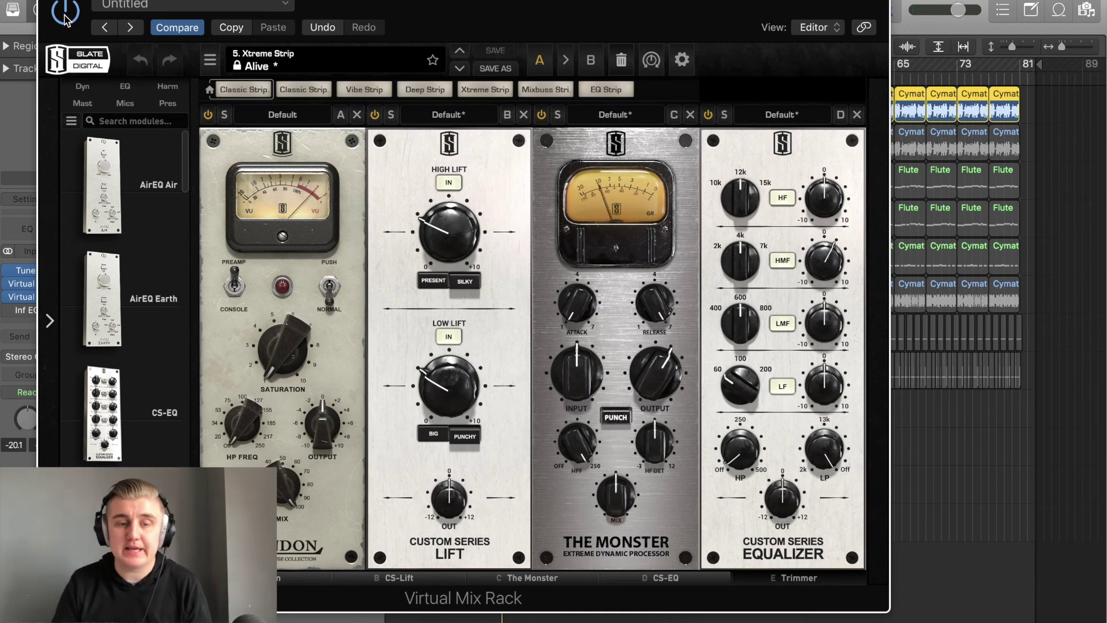
key("super+w")
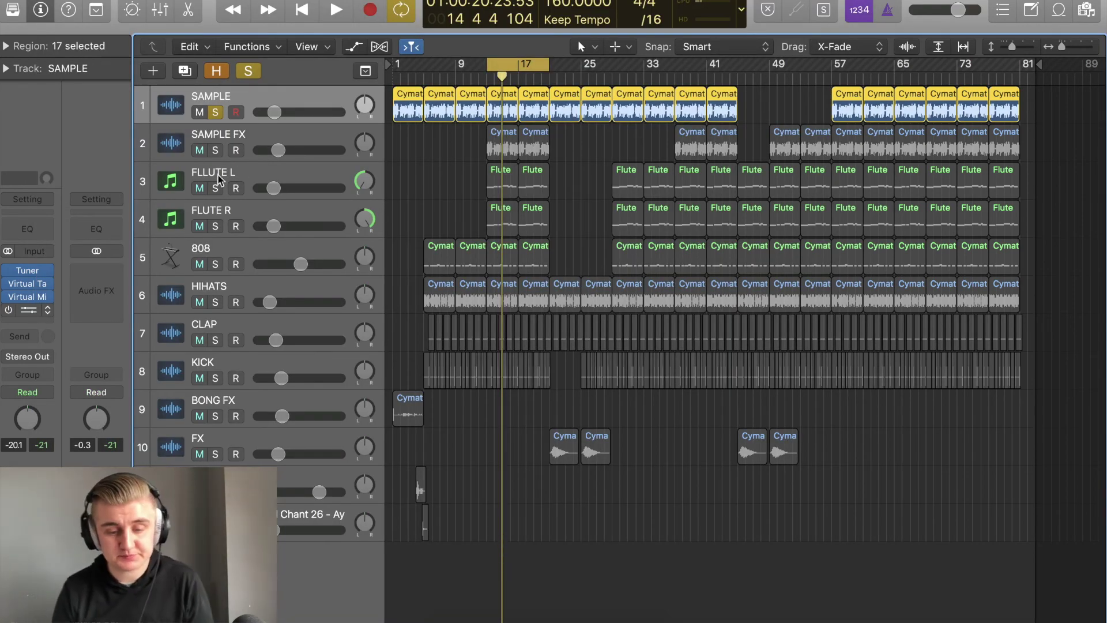
Step: Enable the Inf EQ plug-in on the SAMPLE track and audition the soloed sample through its curve
key("v")
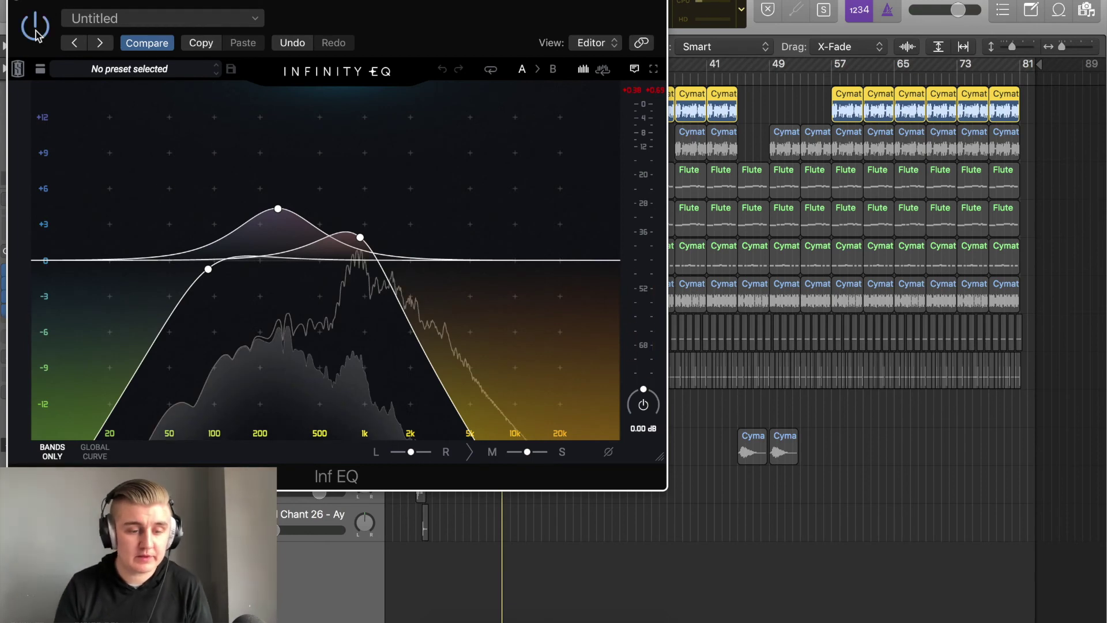
key("space")
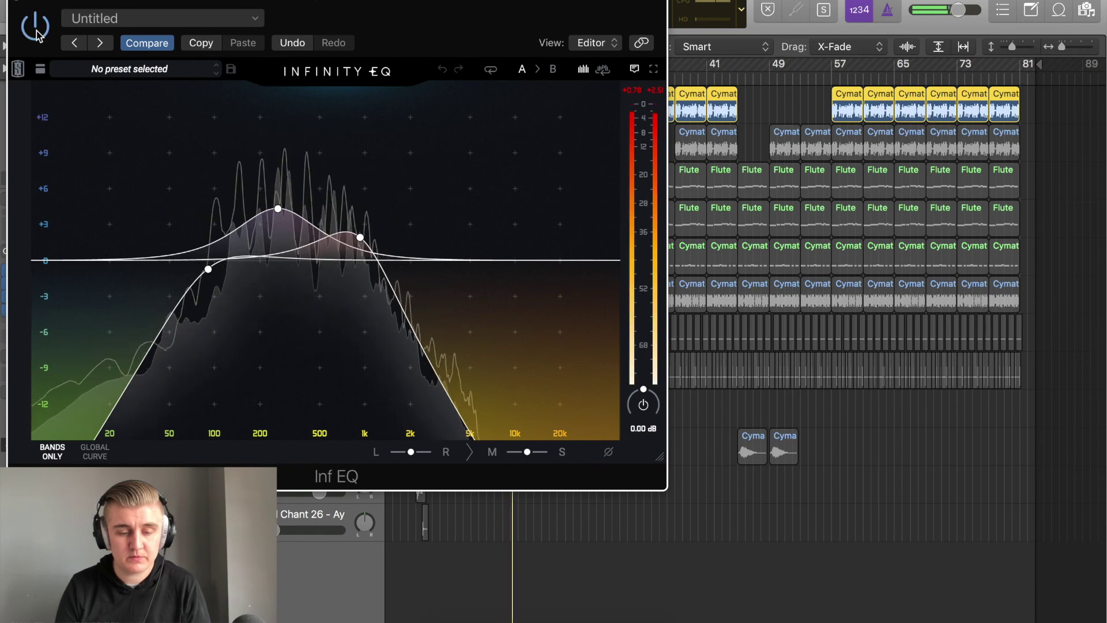
key("space")
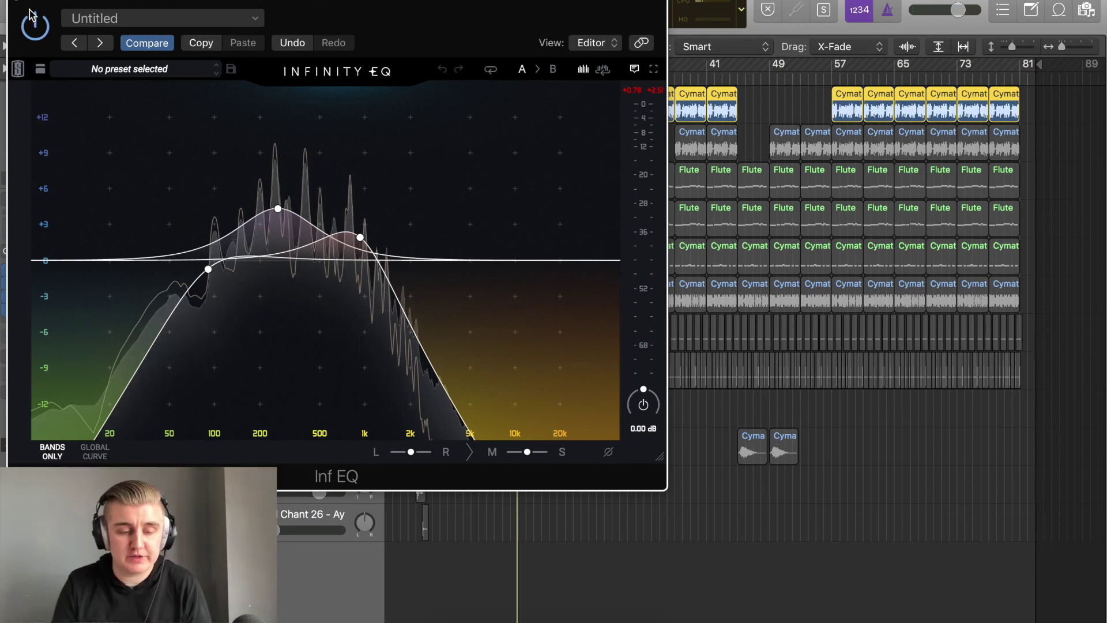
key("space")
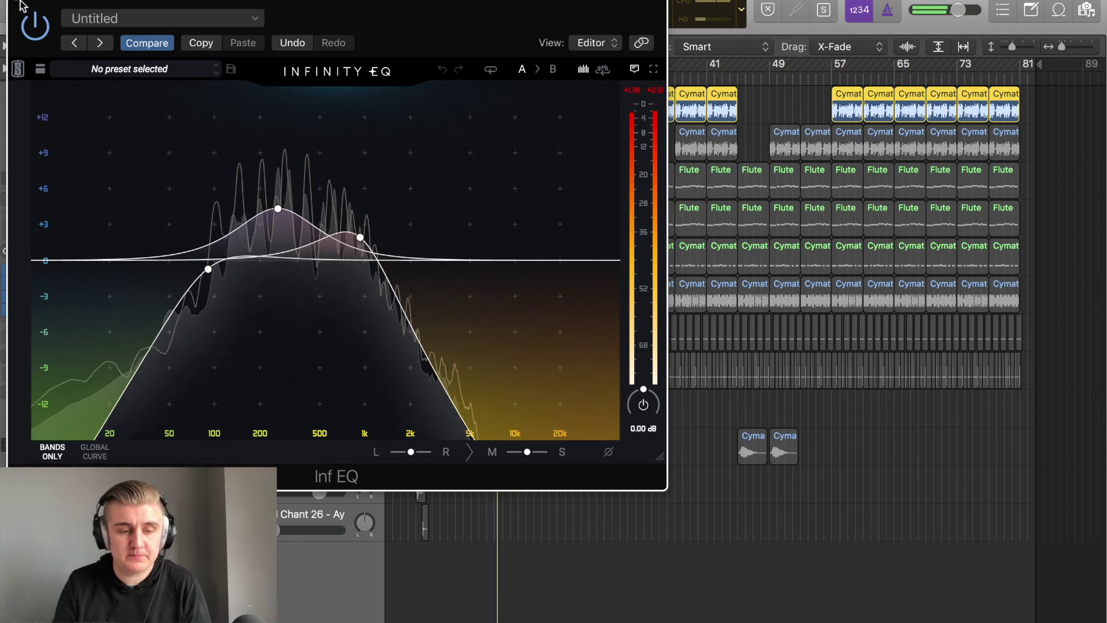
left_click(22, 6)
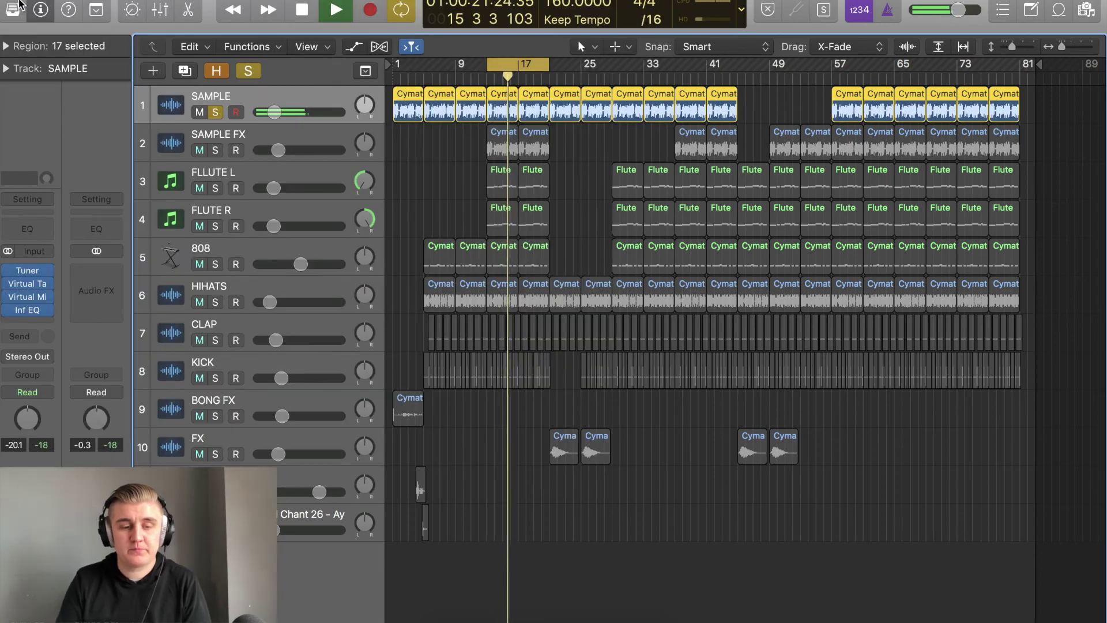
key("space")
Step: Switch the solo from SAMPLE to the SAMPLE FX track and audition a short passage
left_click(215, 112)
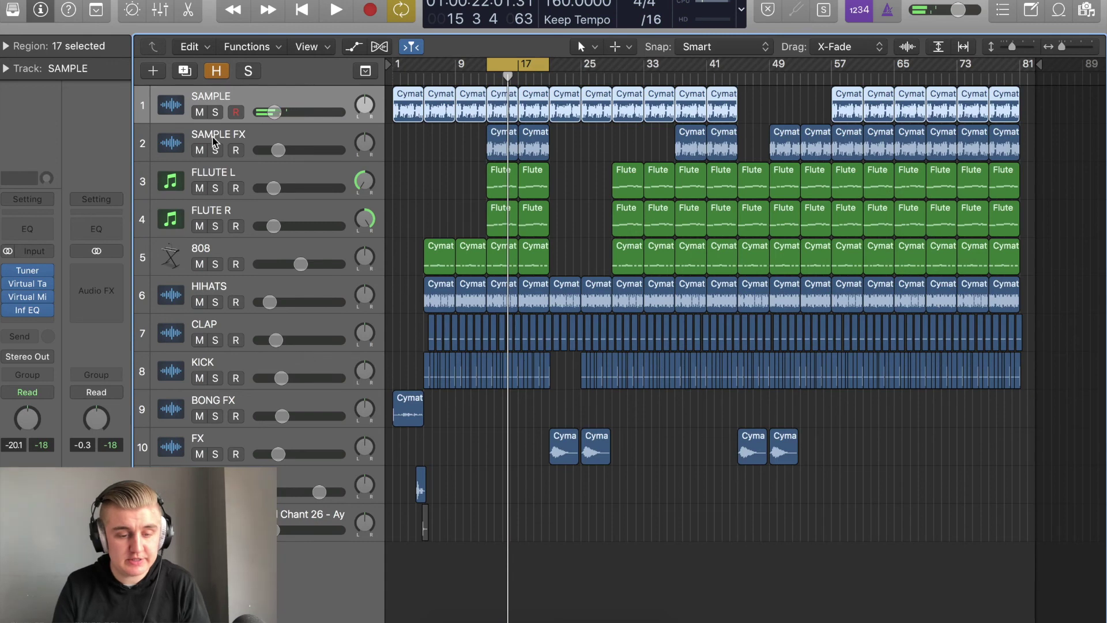
left_click(212, 137)
left_click(215, 150)
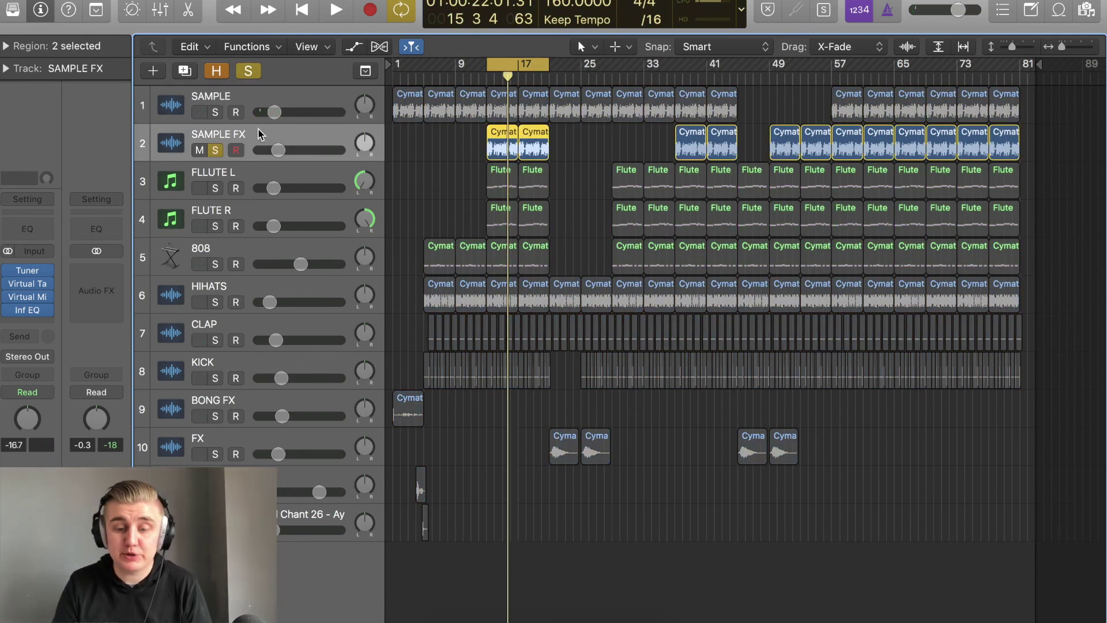
key("space")
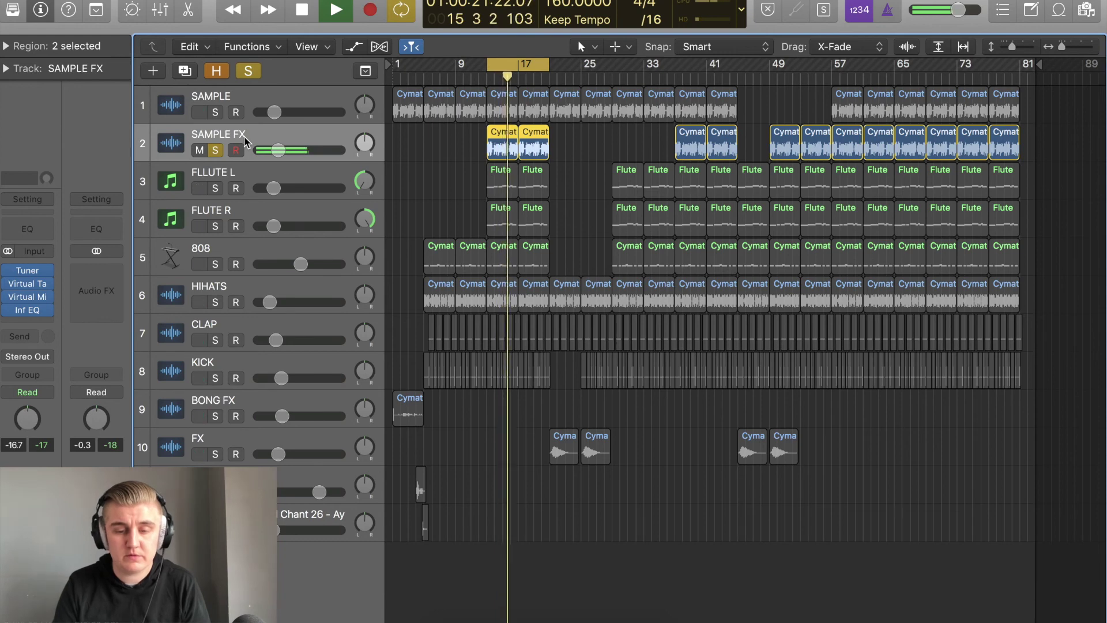
key("space")
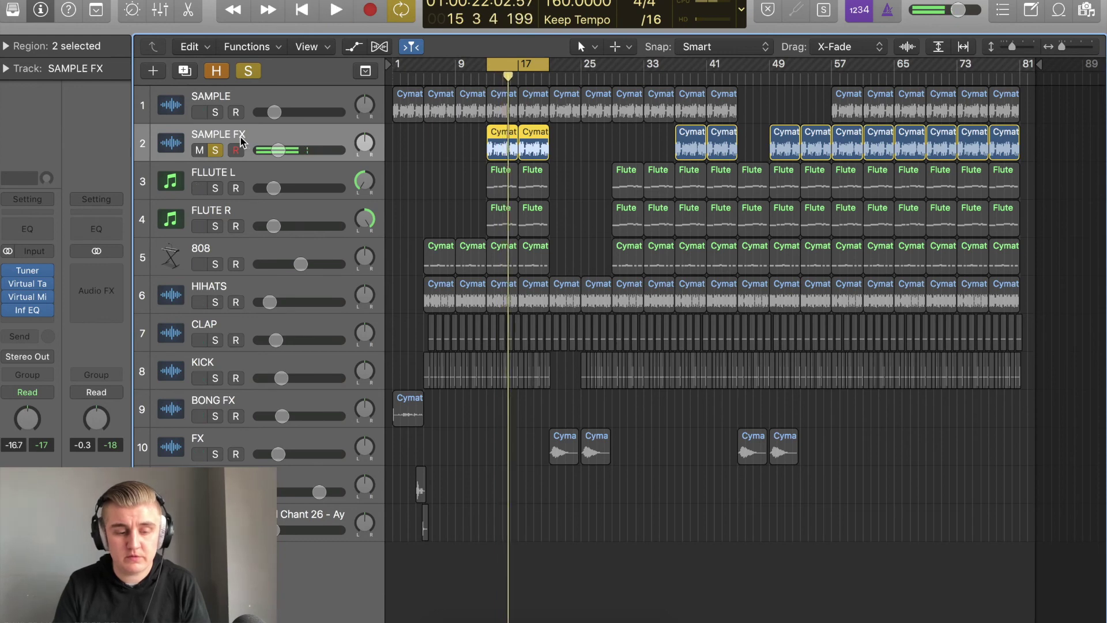
Step: Examine the settings of the Virtual Tape Machines, Inf EQ and Virtual Mix Rack plug-ins on the SAMPLE FX track
left_click(30, 285)
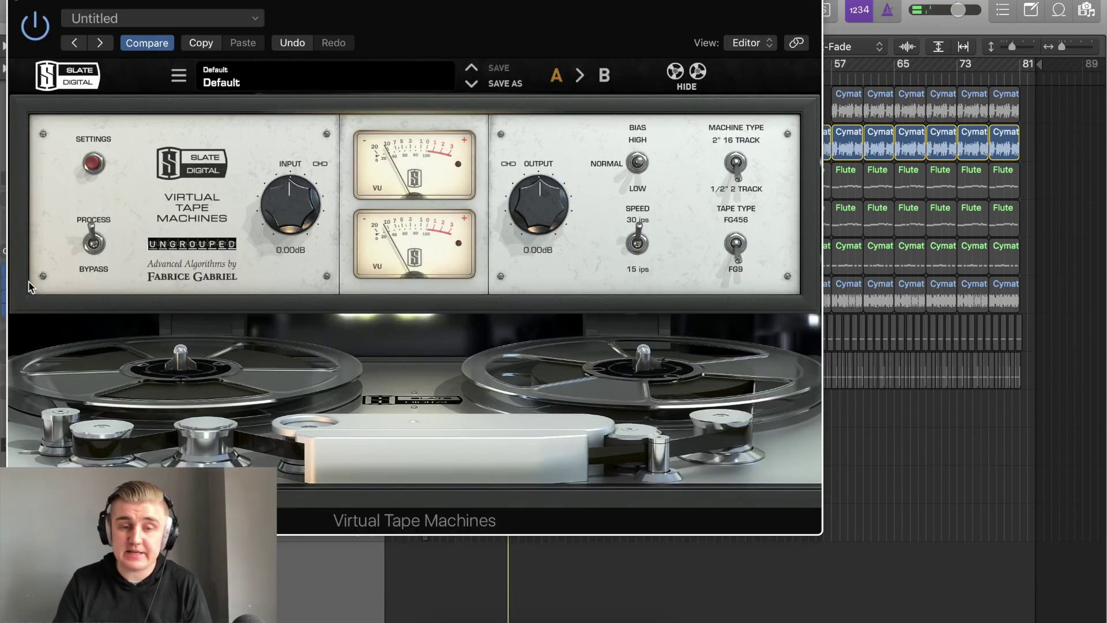
left_click(21, 6)
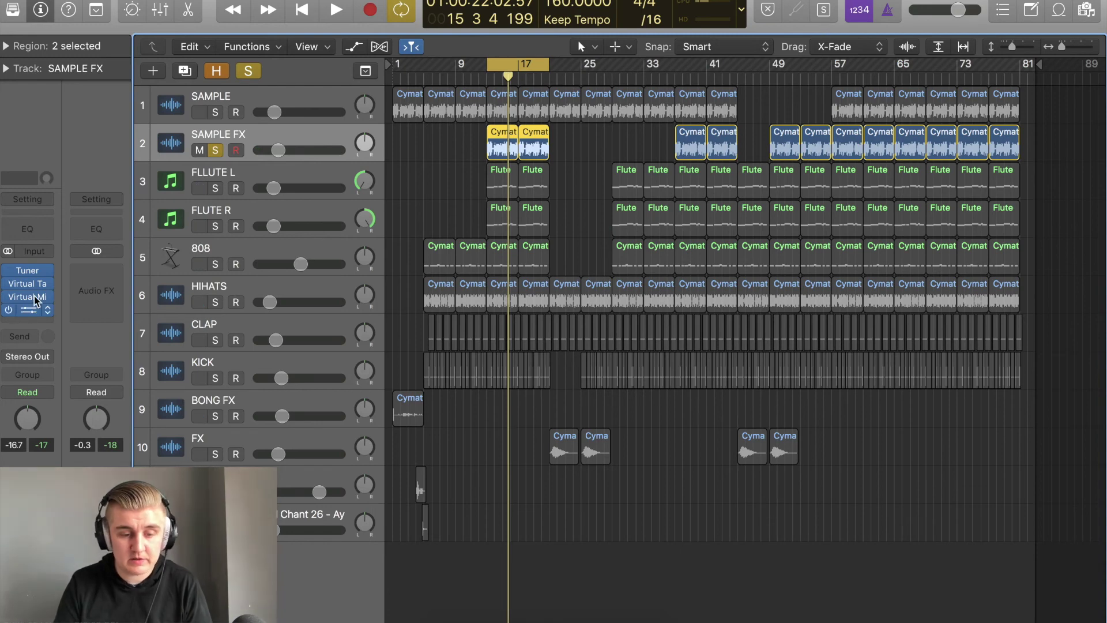
left_click(29, 311)
left_click(266, 268)
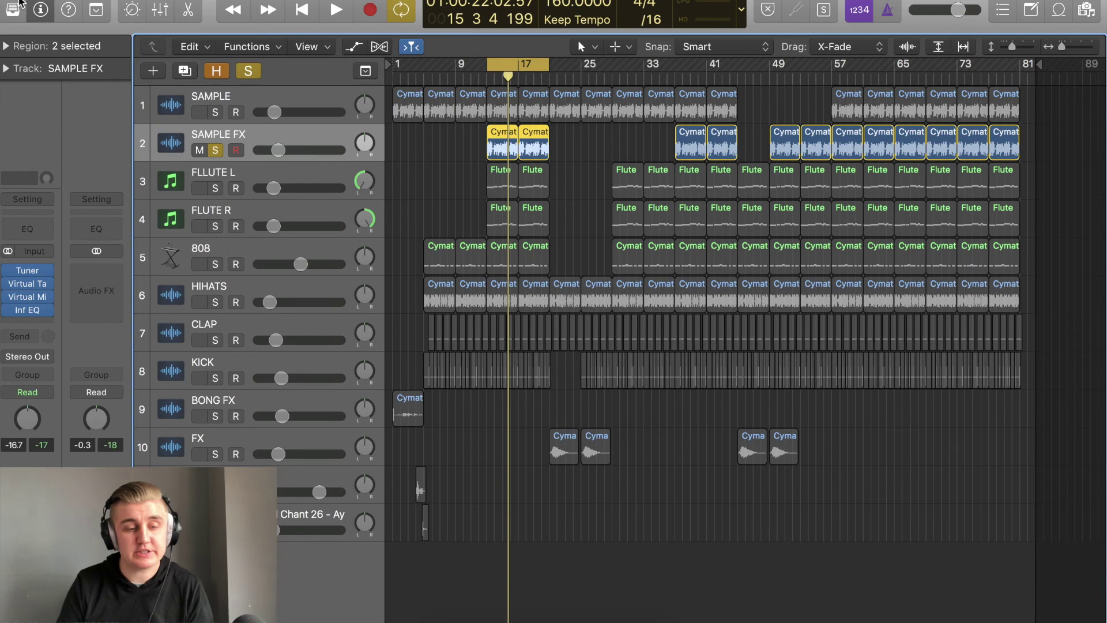
left_click(20, 3)
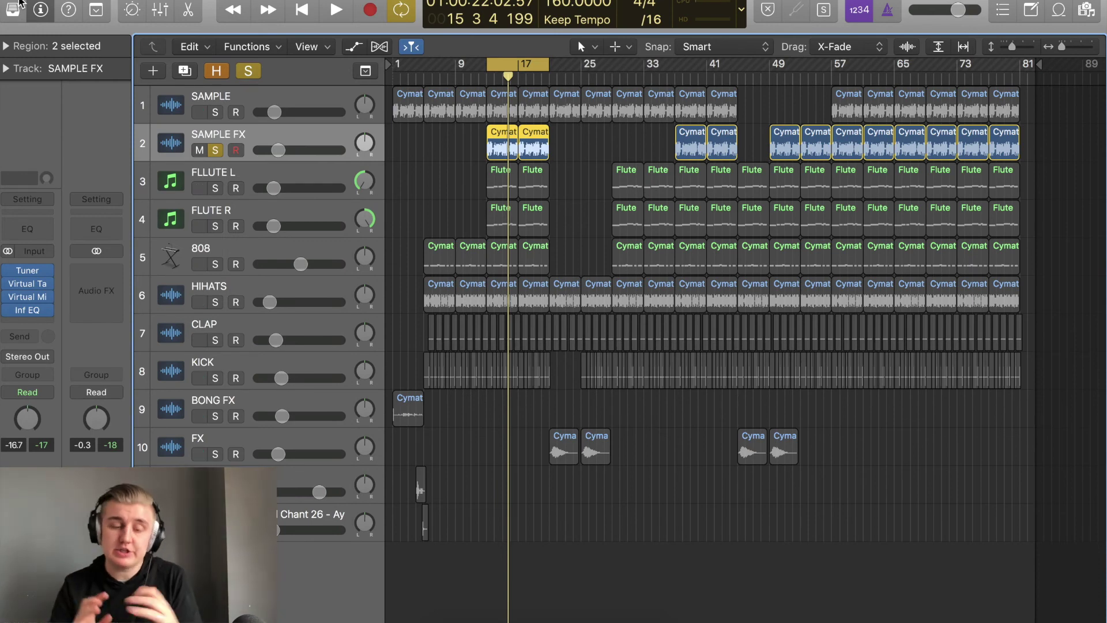
left_click(28, 296)
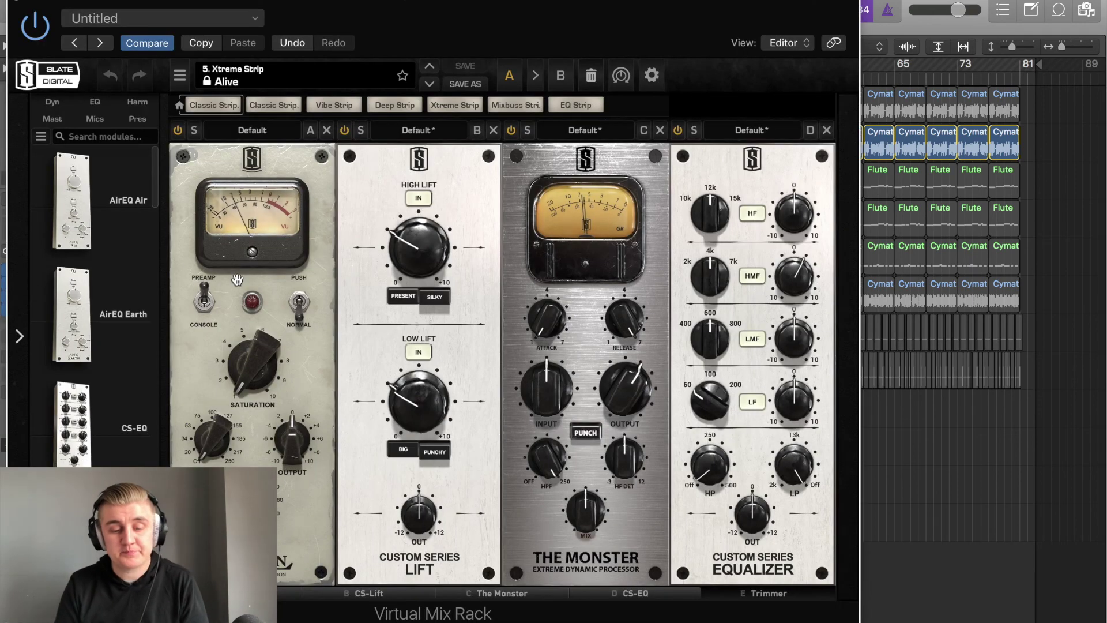
left_click(22, 3)
Step: Turn off solo on the SAMPLE FX track and select the FLLUTE L track
left_click(215, 150)
left_click(215, 150)
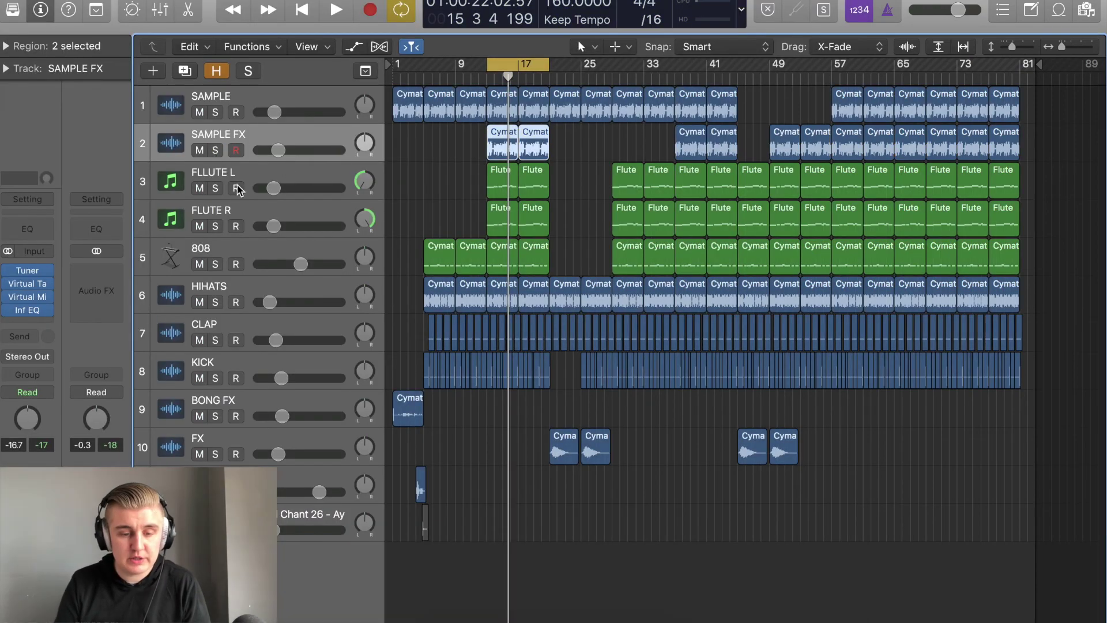
left_click(240, 173)
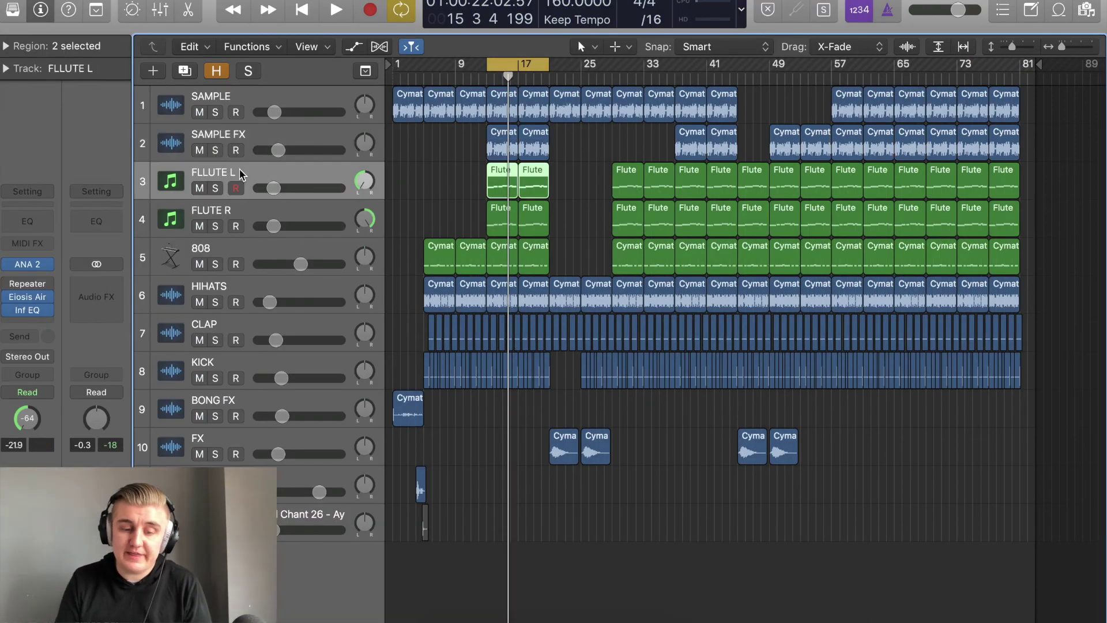
Step: Examine the Flute Mello patch in ANA 2 on the FLLUTE L track while auditioning the track in solo
left_click(33, 265)
left_click_drag(403, 15, 428, 15)
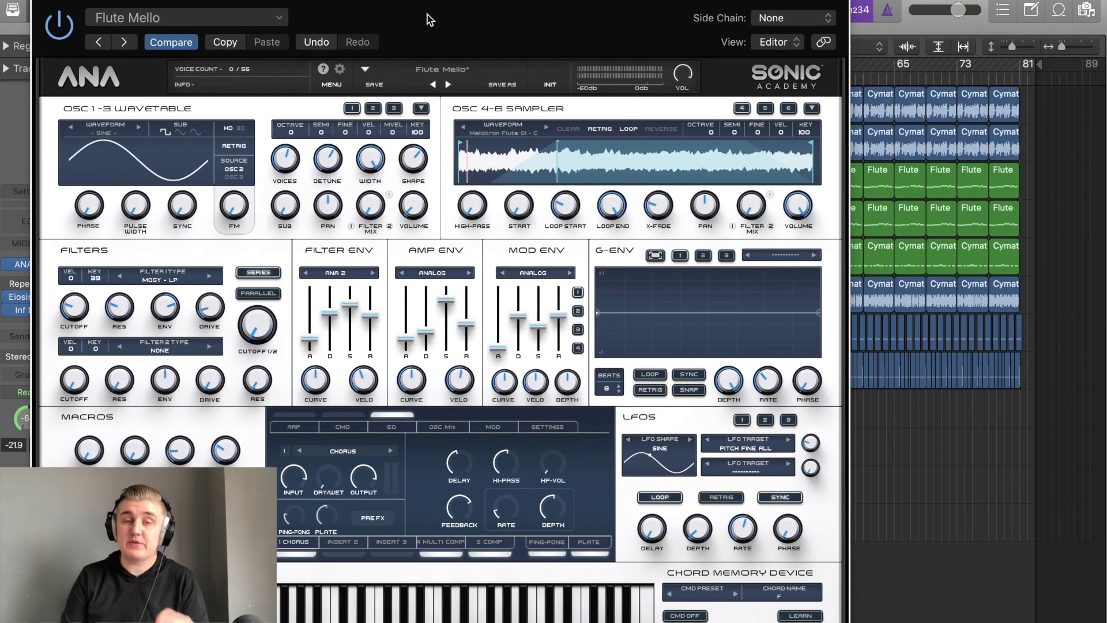
mouse_move(335, 2)
left_mouse_down()
mouse_move(323, 413)
mouse_move(328, 133)
mouse_move(340, 6)
mouse_move(356, 0)
left_mouse_up()
key("space")
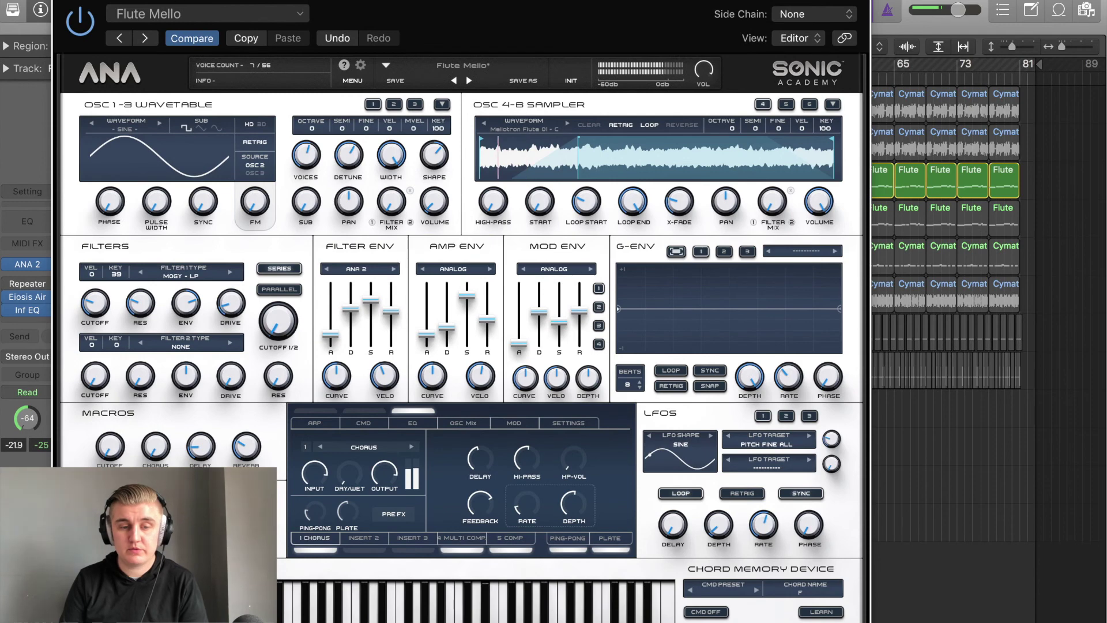
left_click(66, 4)
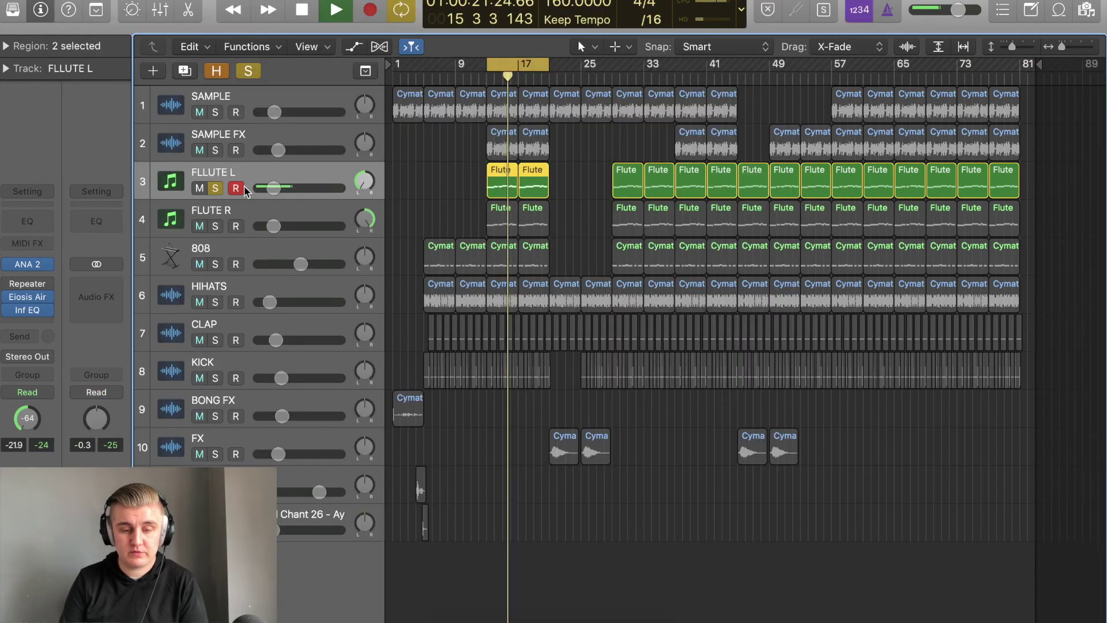
key("space")
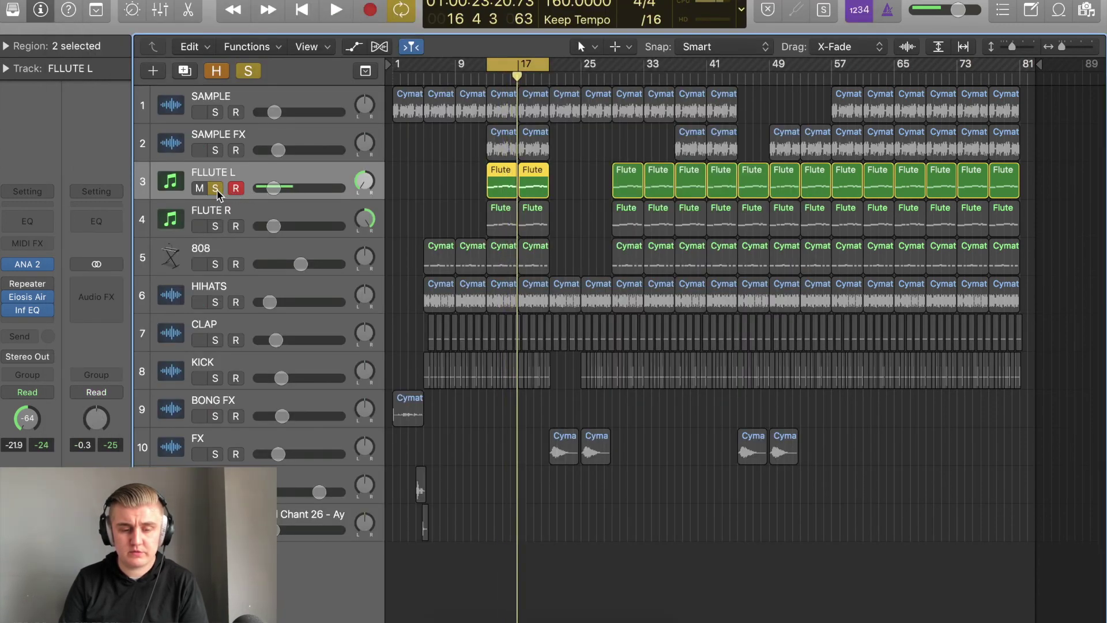
Step: Examine the Eiosis AirEQ settings on the FLLUTE L track, which use the modified Horns preset
left_click(30, 299)
key("space")
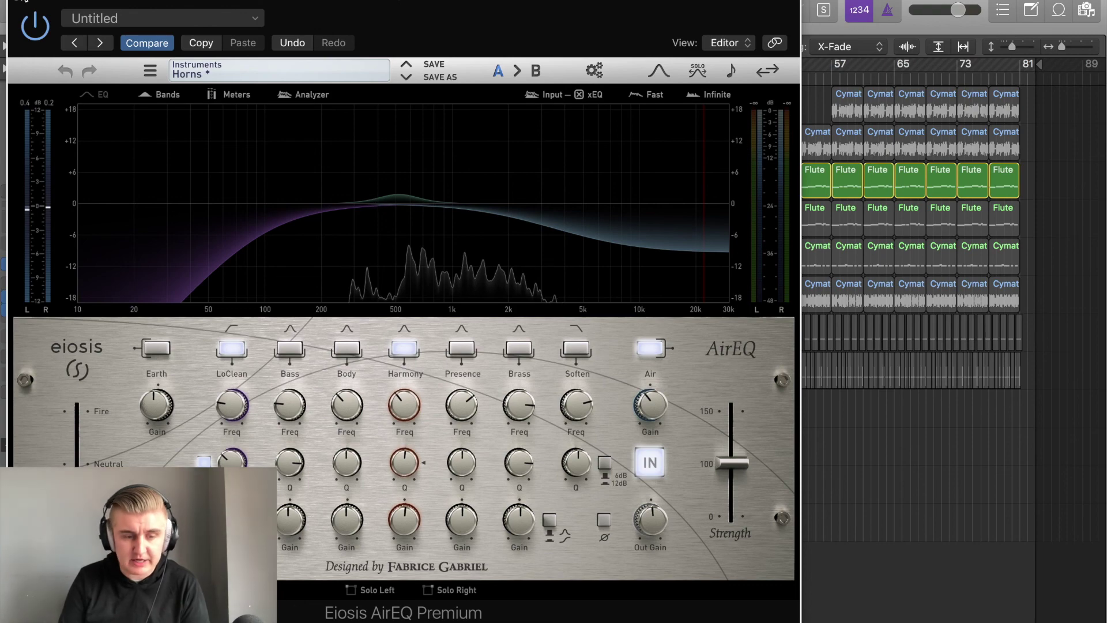
left_click(23, 1)
Step: Solo FLUTE R together with FLLUTE L and audition both flute tracks over the cycle region from bar 13
left_click(216, 226)
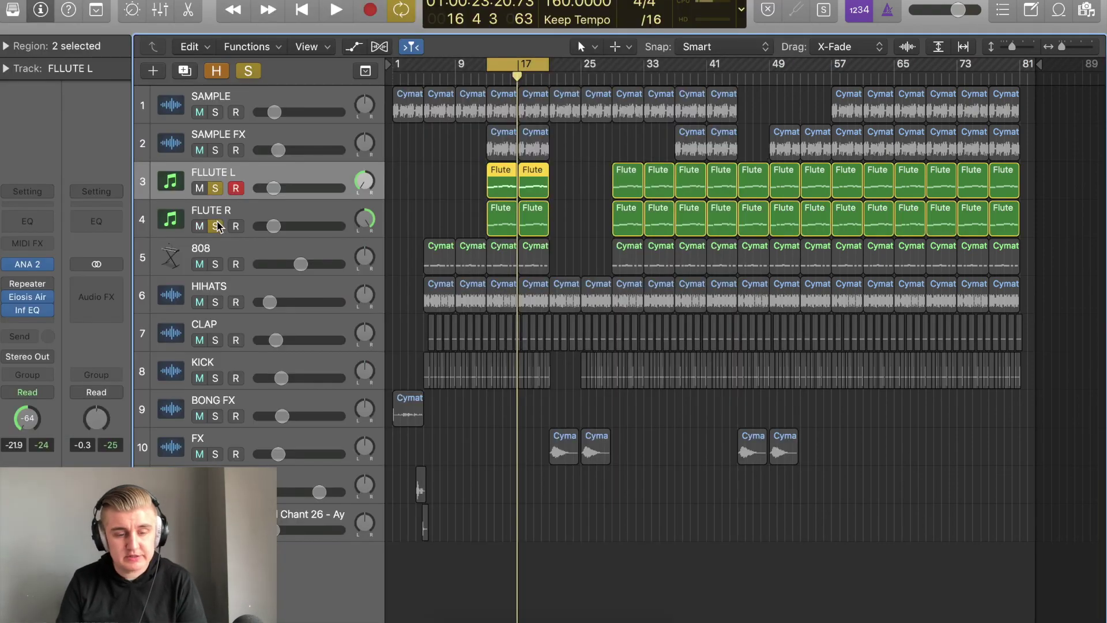
key("space")
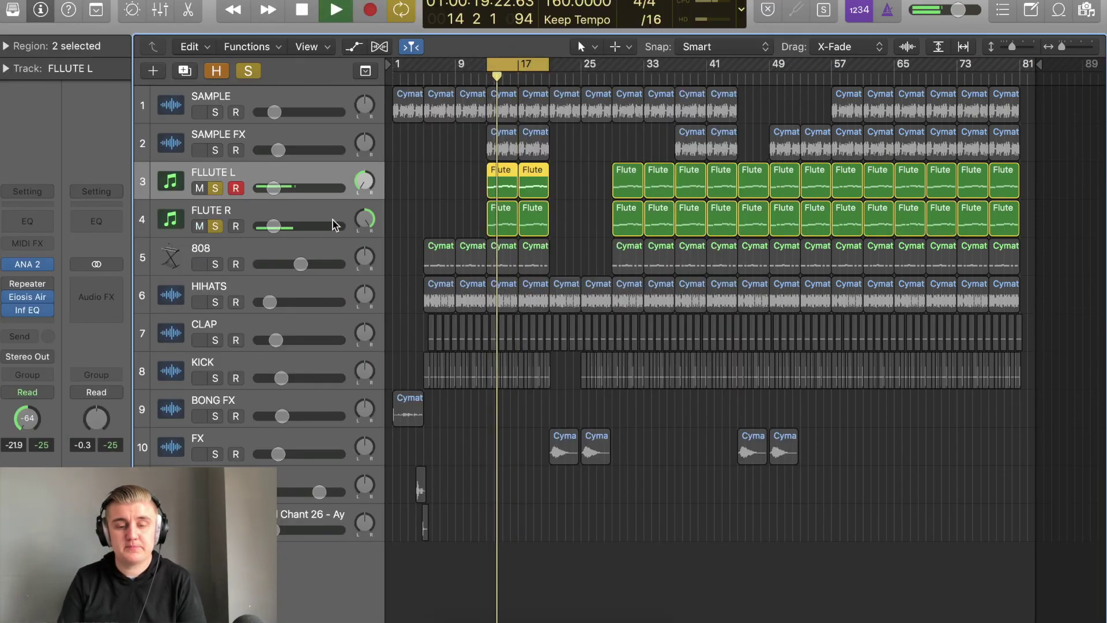
key("space")
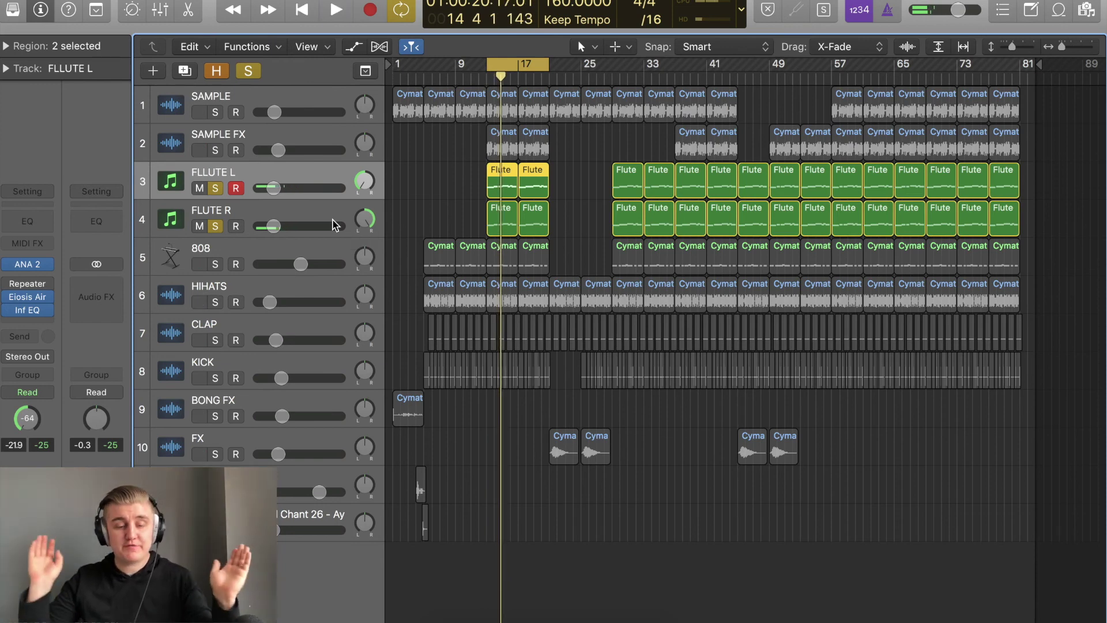
key("space")
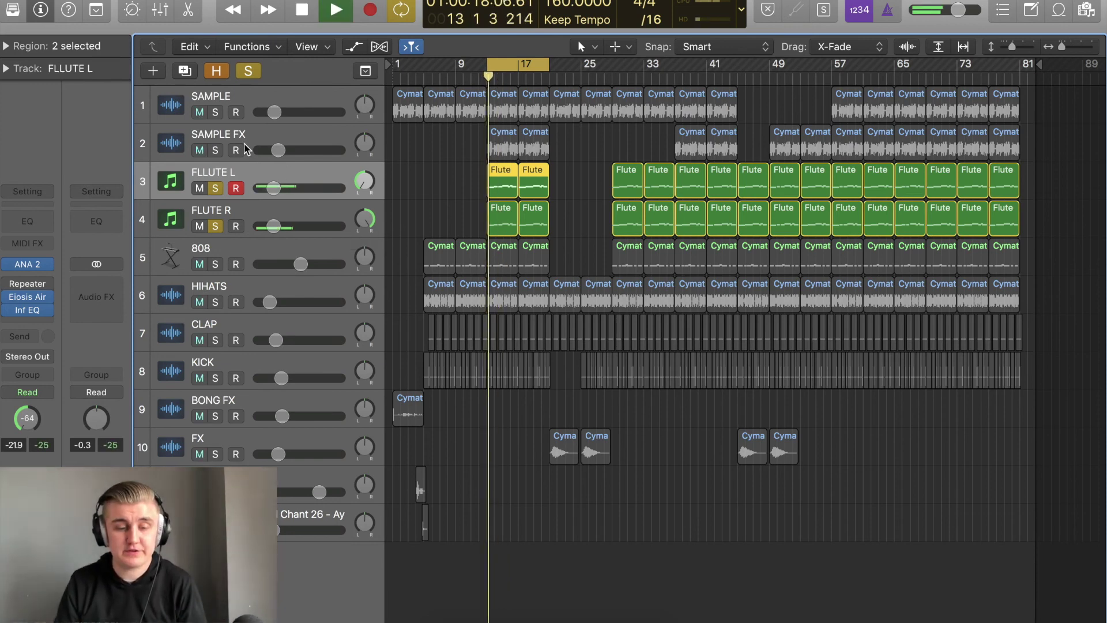
scroll(440, 208, "up", 1)
scroll(440, 208, "up", 3)
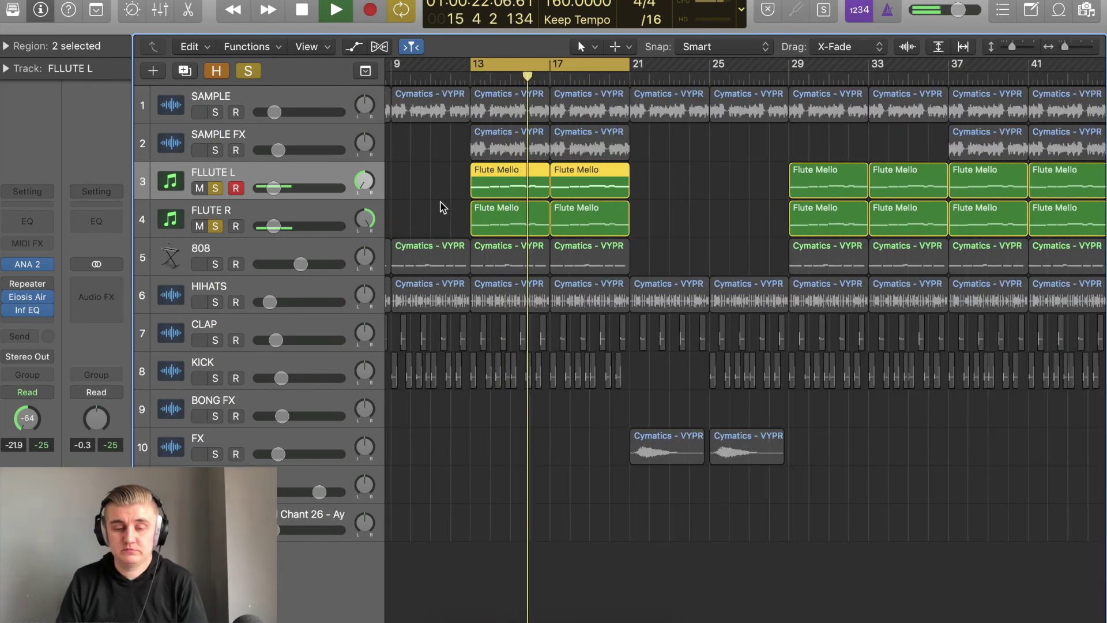
key("space")
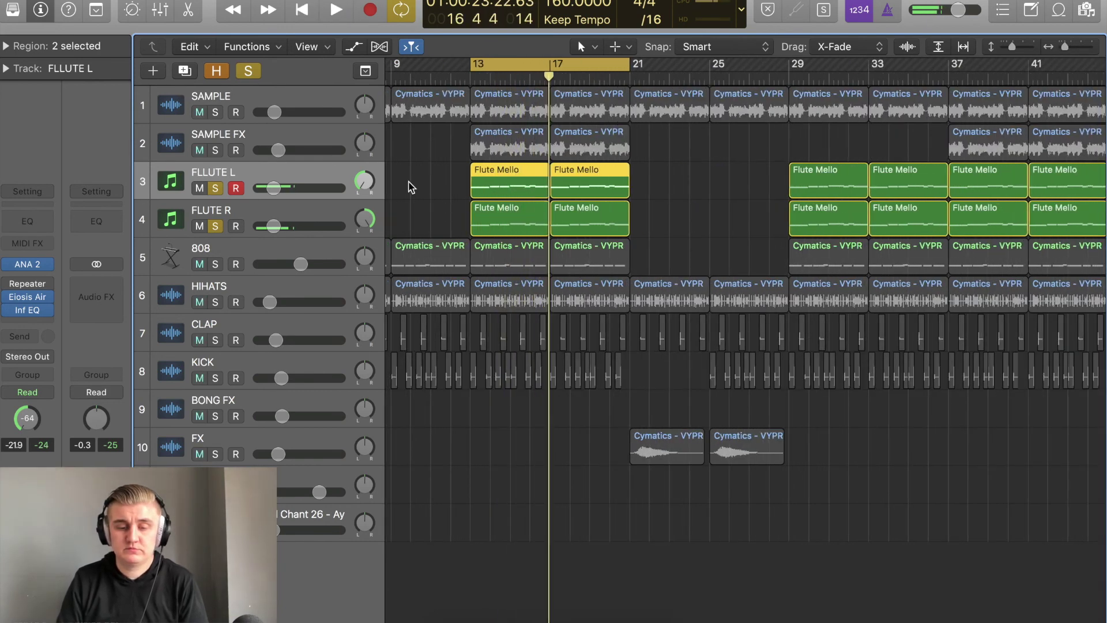
Step: Turn off solo on both flute tracks, then select and solo the 808 track
left_click(215, 188)
left_click(214, 226)
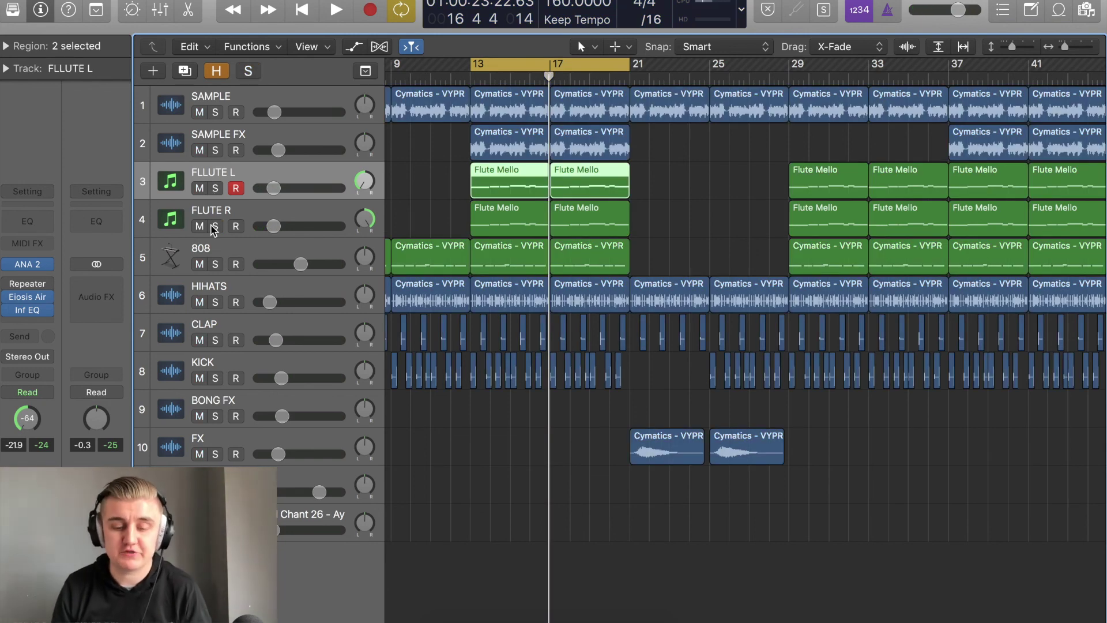
left_click(240, 249)
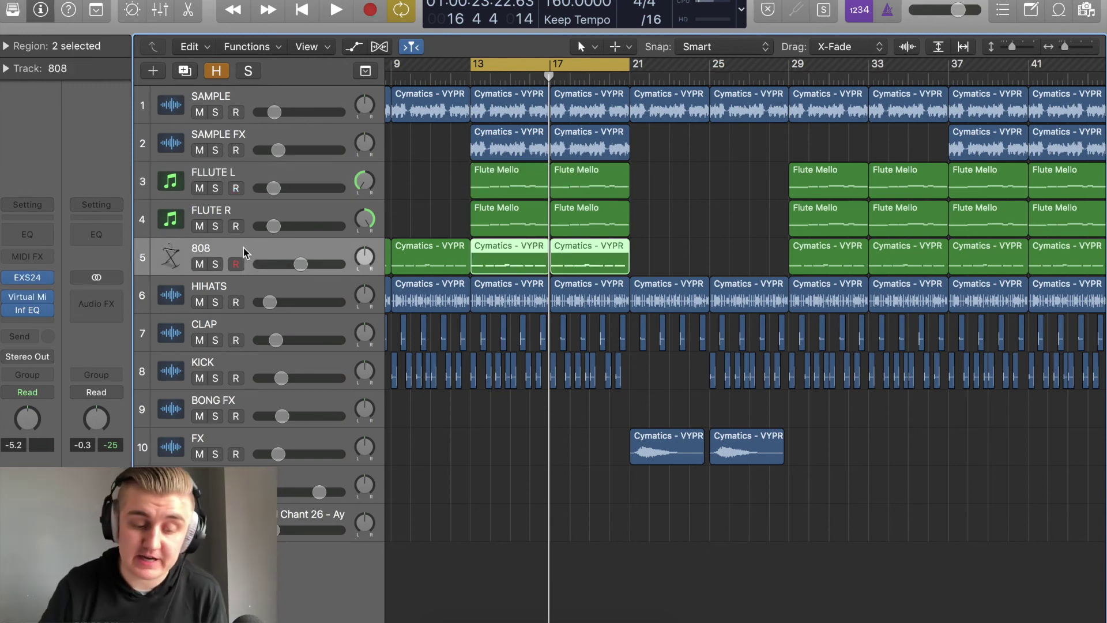
left_click(217, 264)
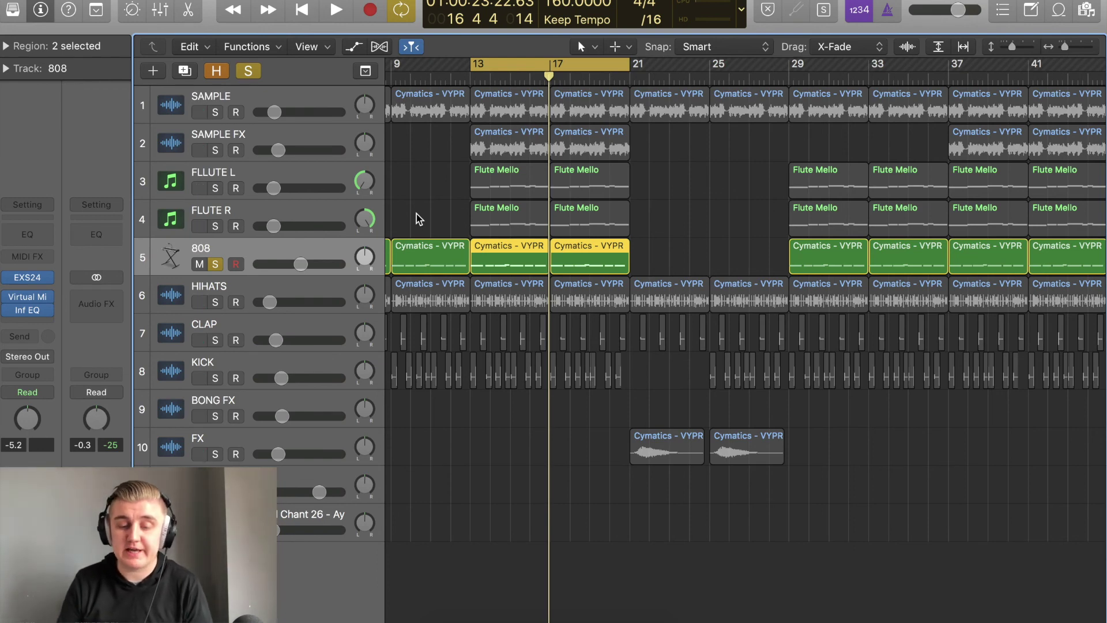
Step: Audition the 808 with its effects on, then bypass Virtual Mix Rack and Inf EQ and audition it again
key("space")
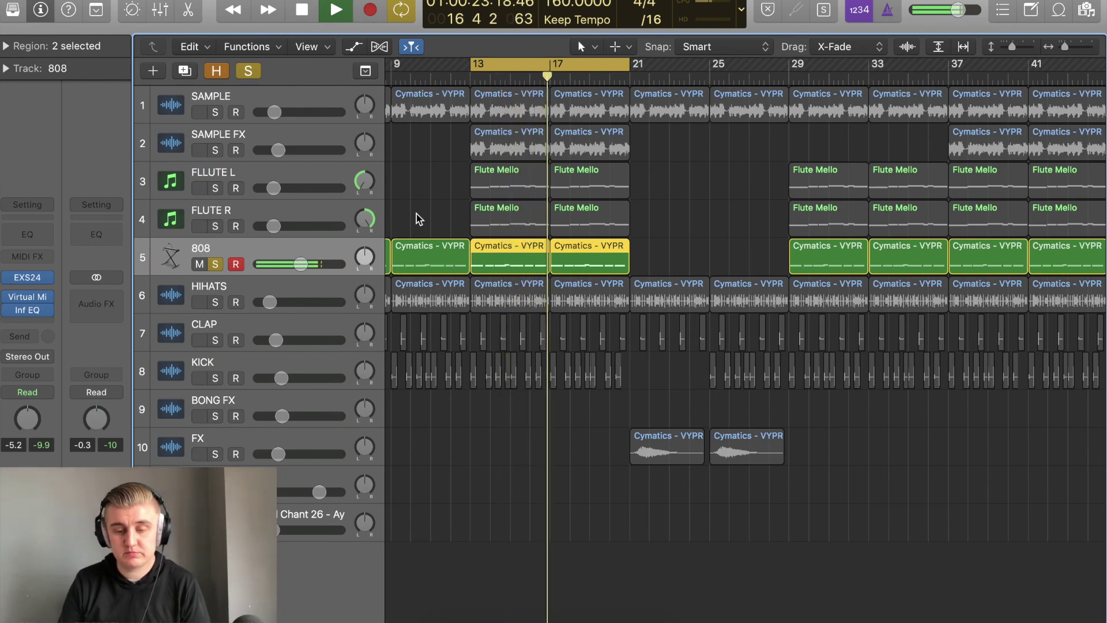
key("space")
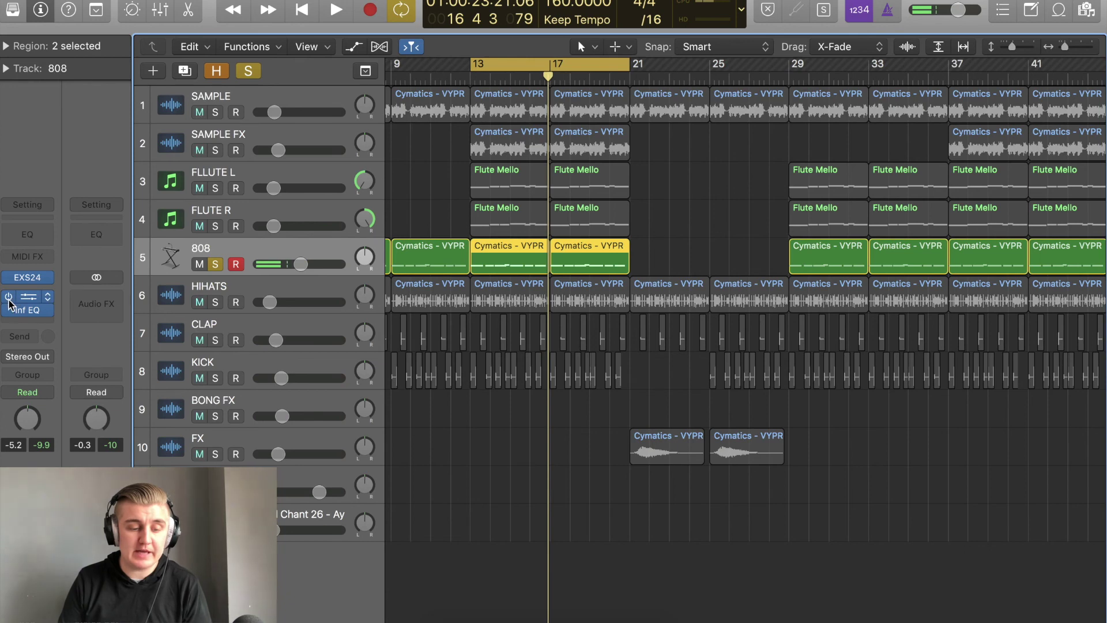
mouse_move(10, 311)
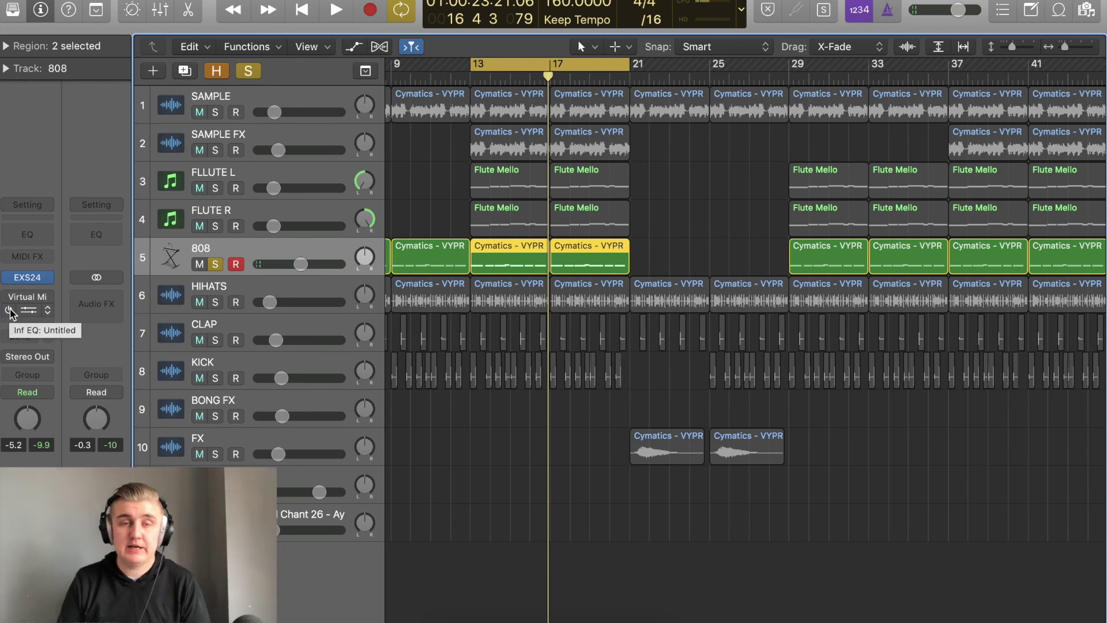
key("space")
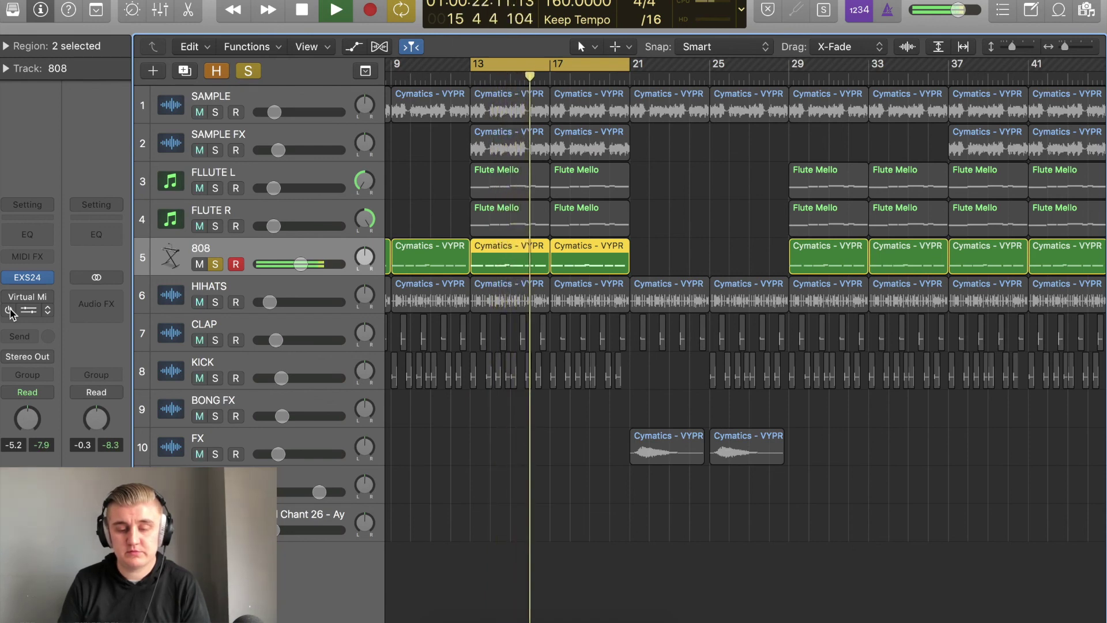
key("space")
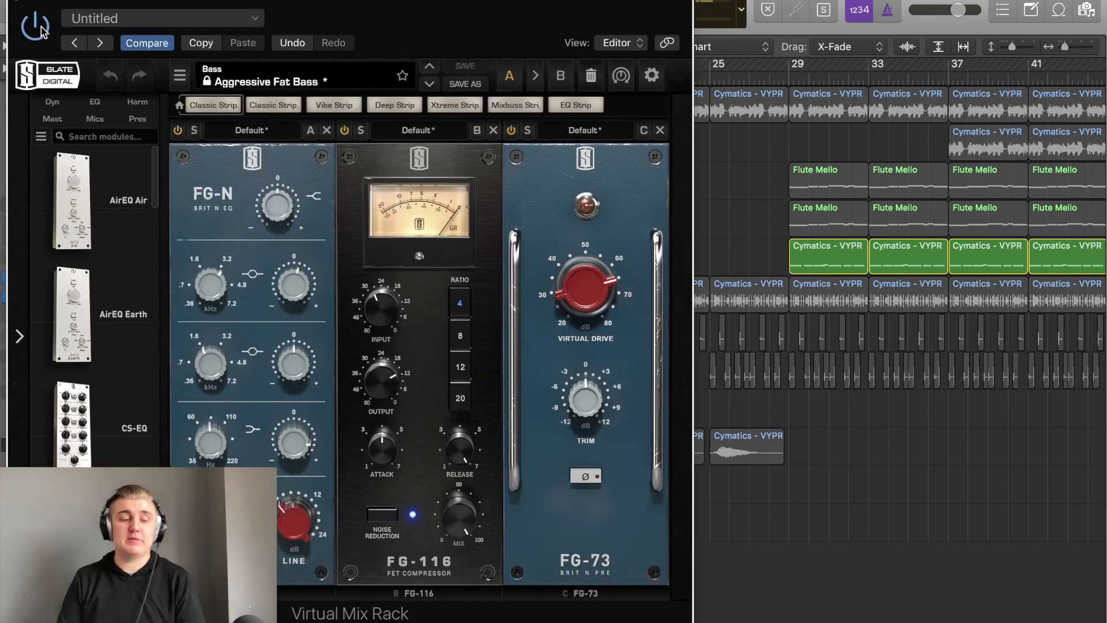
Step: Examine the modified Aggressive Fat Bass preset in Virtual Mix Rack on the 808 track while auditioning it
key("space")
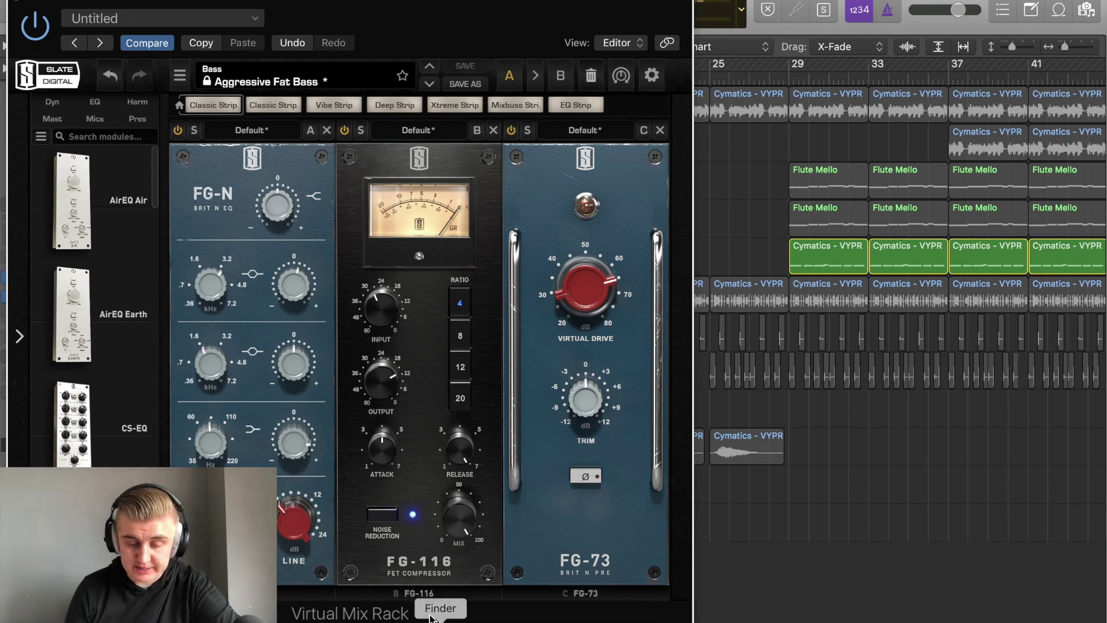
key("space")
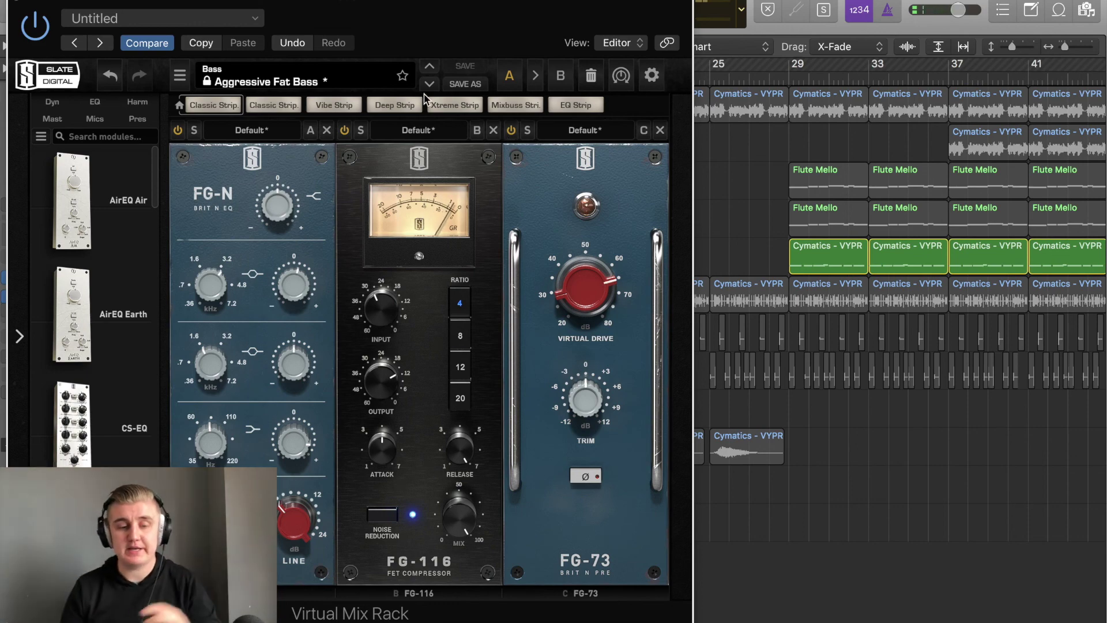
left_click(11, 2)
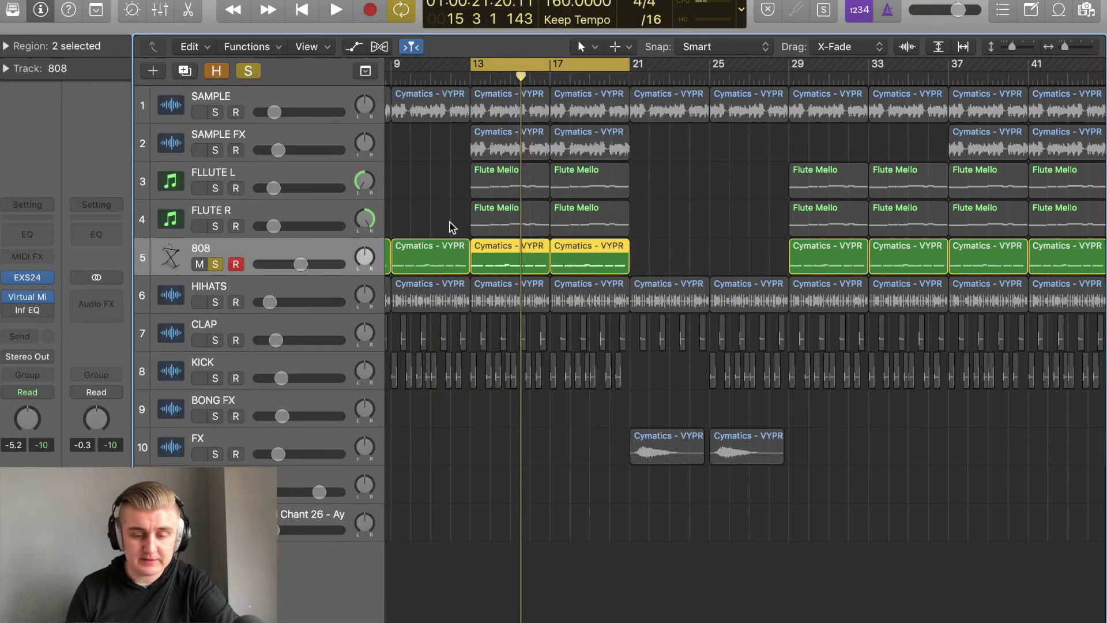
Step: Solo the HIHATS, CLAP and KICK tracks in place of the 808, audition them, and add the 808 back to the solo
left_click_drag(216, 302, 215, 378)
key("space")
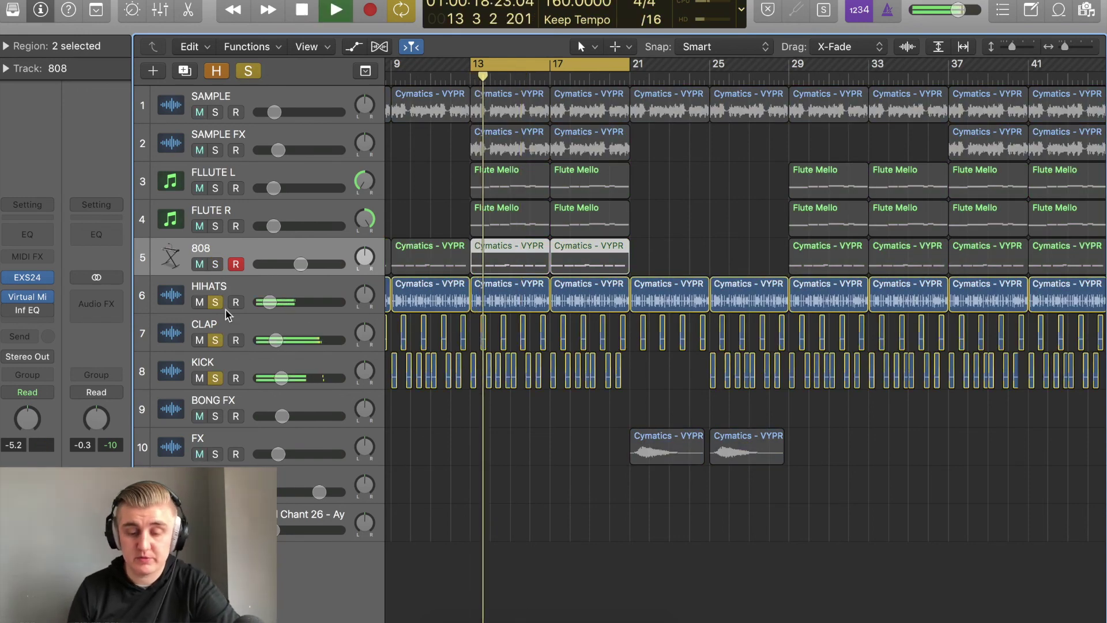
left_click(219, 260)
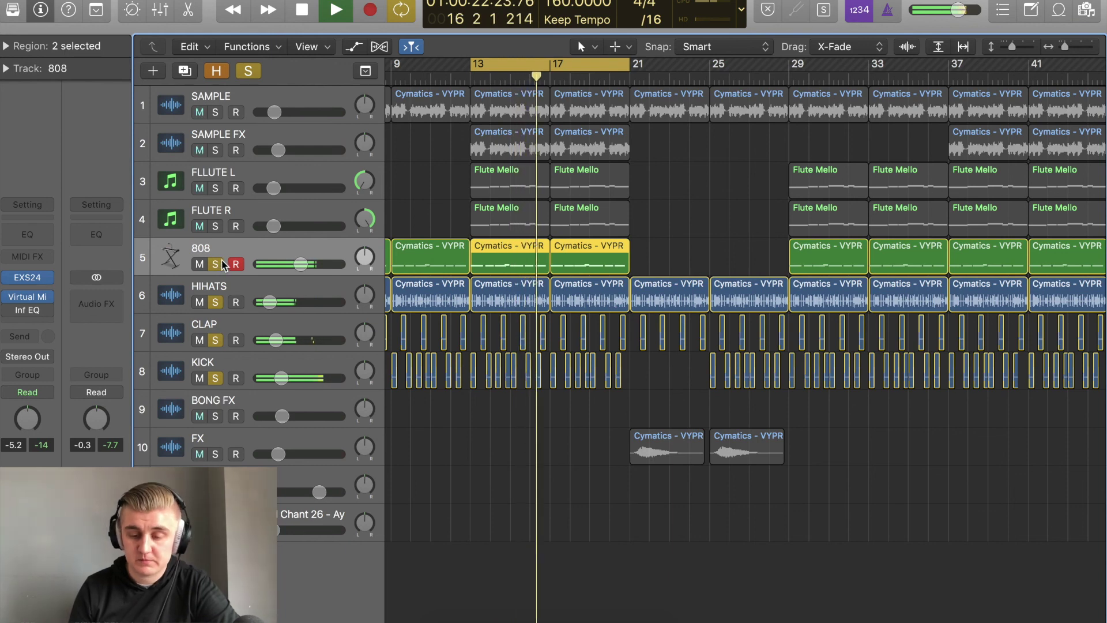
key("space")
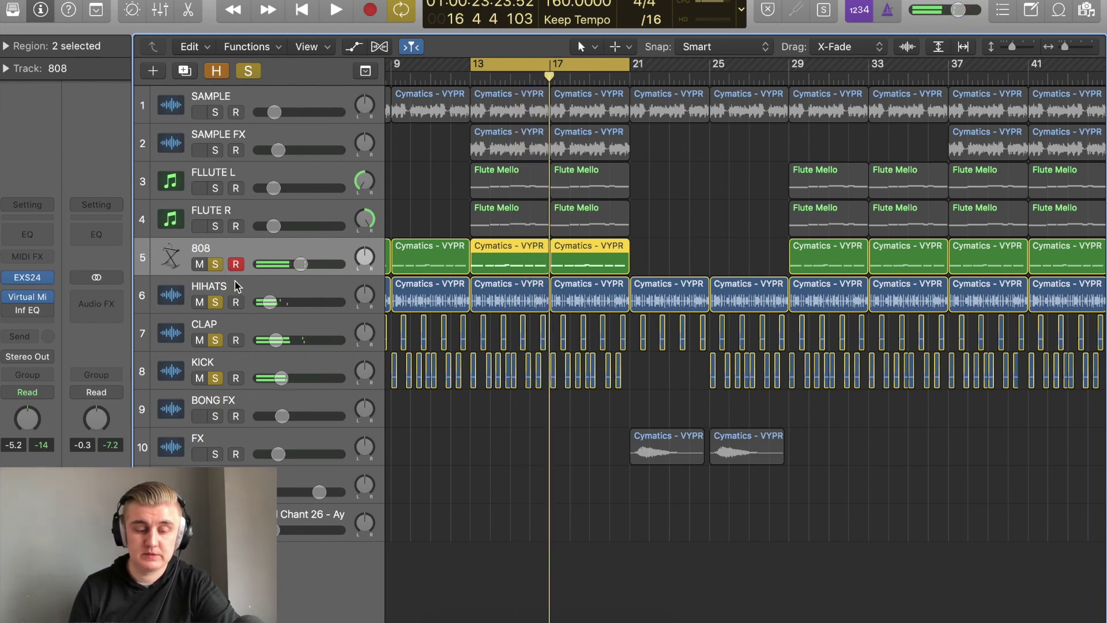
Step: Take the 808 out of solo and examine the Warm Hi Hat 1 preset in Virtual Mix Rack on the HIHATS track
left_click(236, 285)
left_click(217, 265)
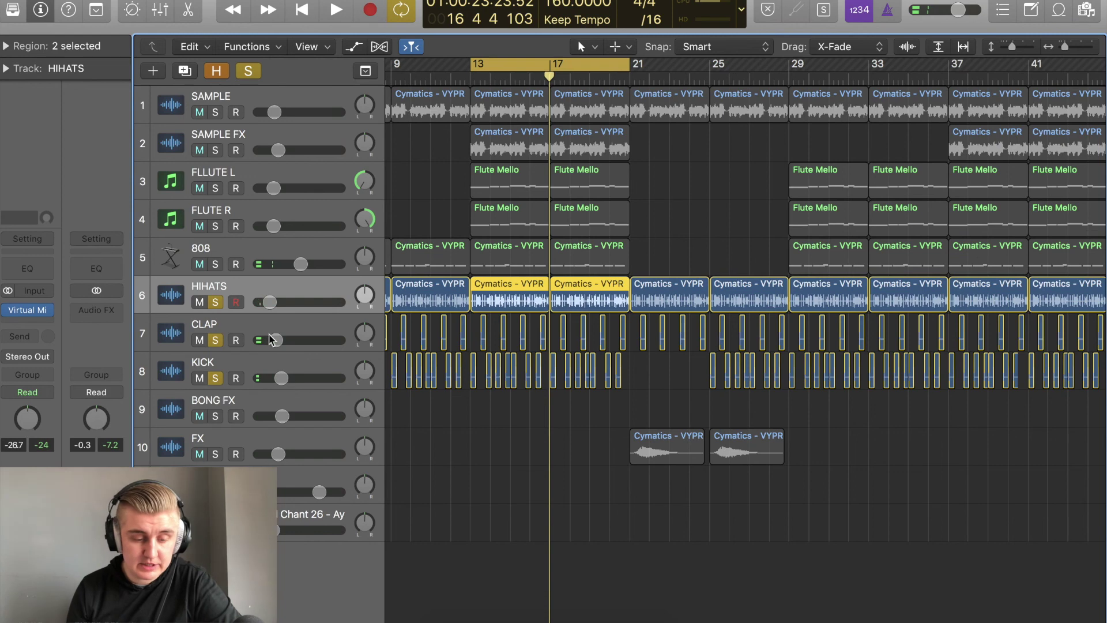
left_click(29, 311)
left_click(279, 86)
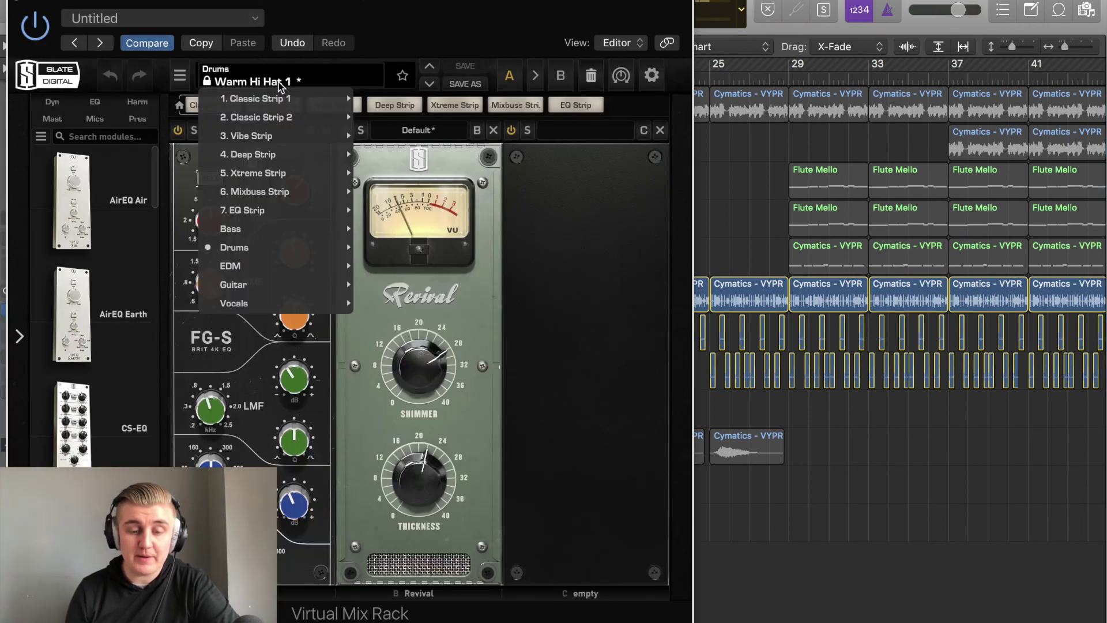
mouse_move(247, 245)
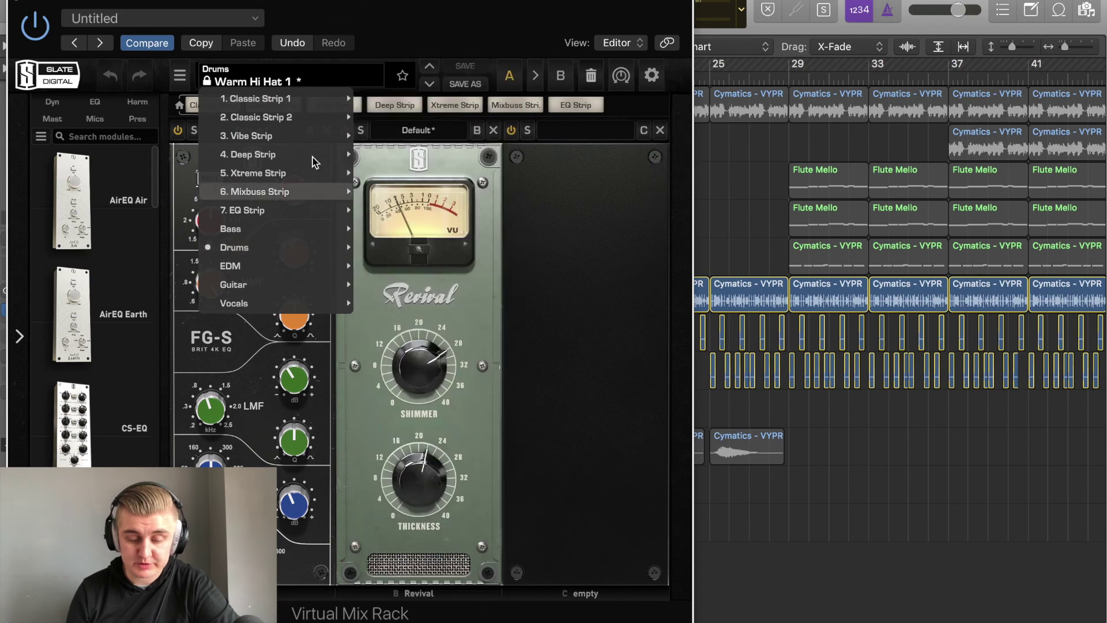
left_click(365, 24)
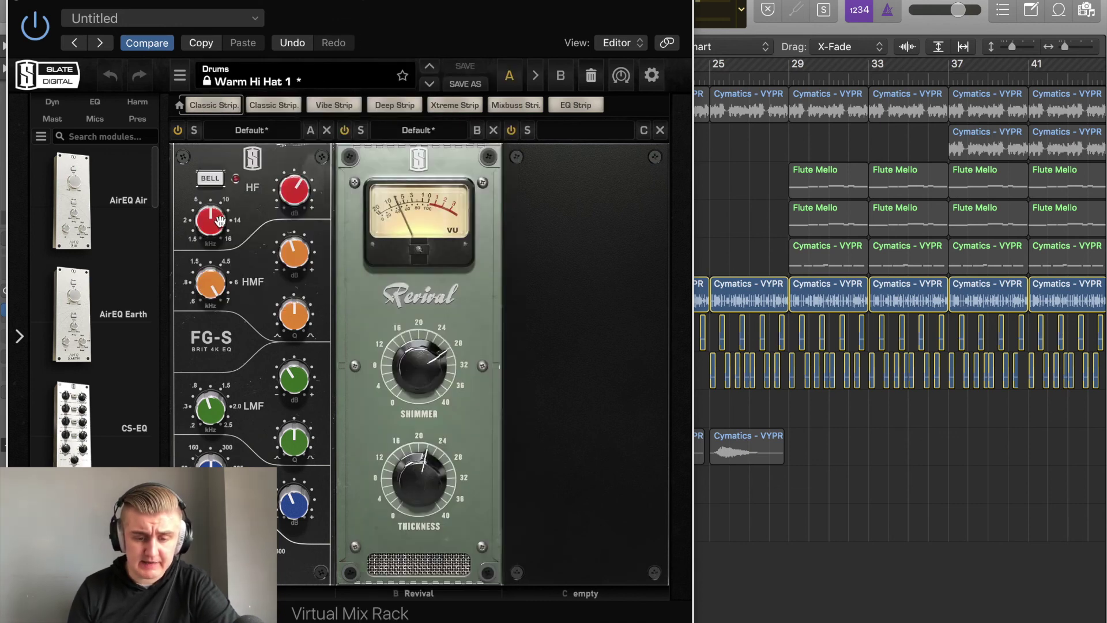
mouse_move(303, 188)
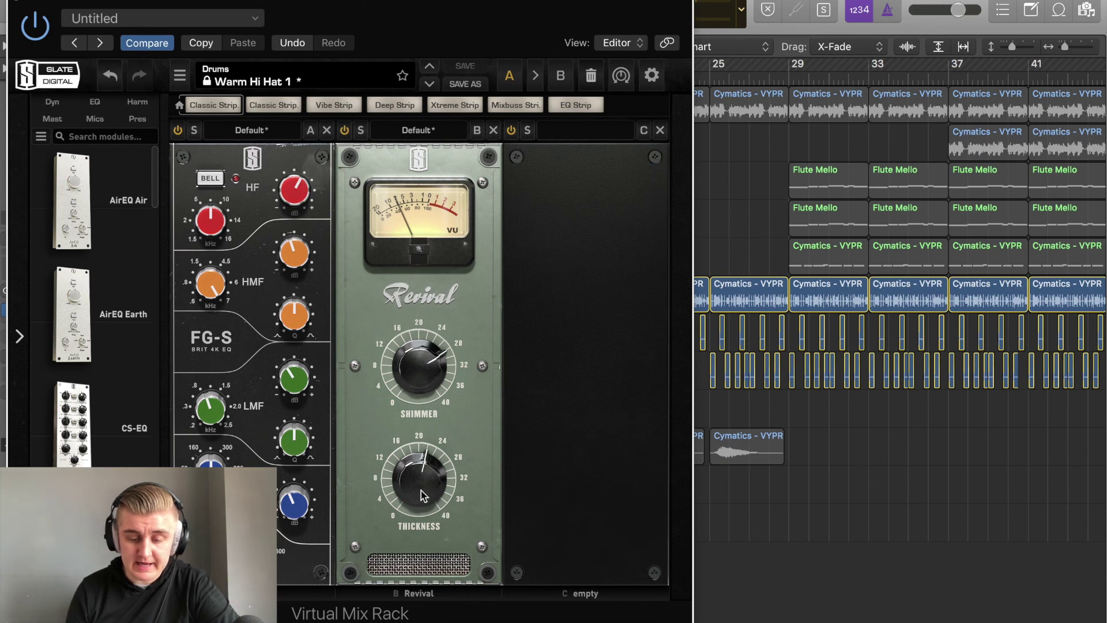
mouse_move(404, 493)
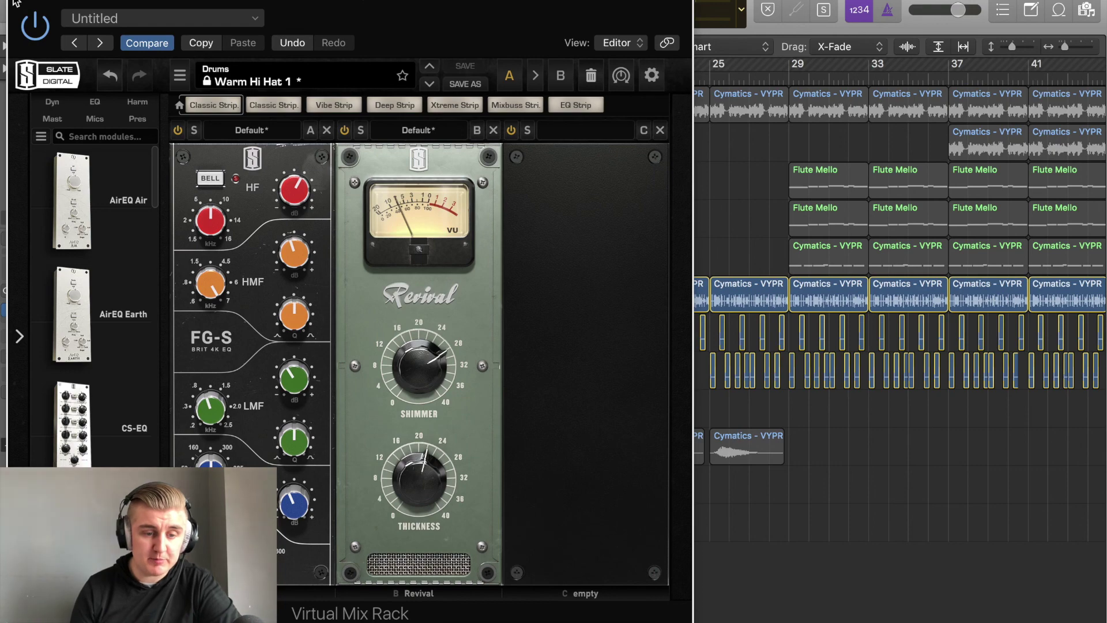
key("super+w")
Step: Turn off solo on CLAP and KICK and audition the hi-hats alone with Virtual Mix Rack bypassed and enabled
left_click_drag(216, 339, 217, 367)
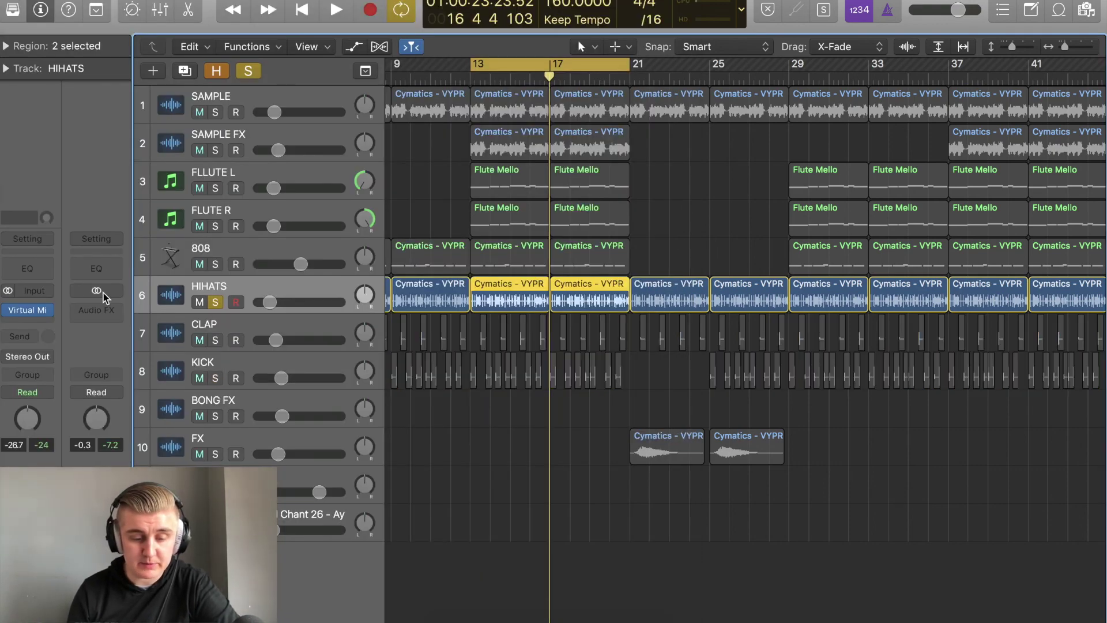
key("space")
mouse_move(8, 310)
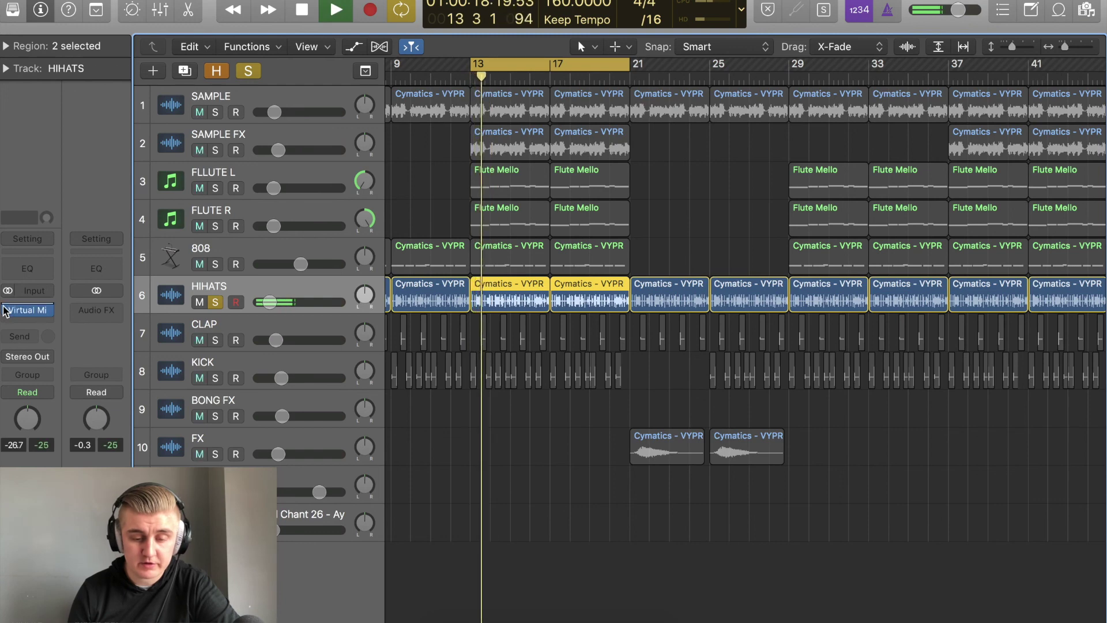
key("space")
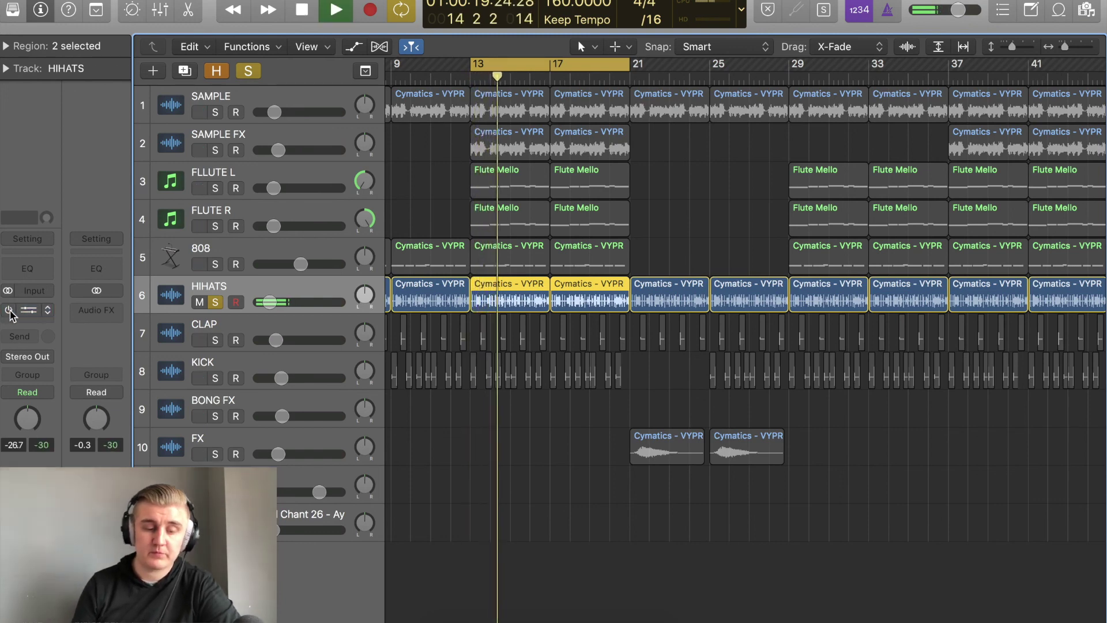
left_click(8, 312)
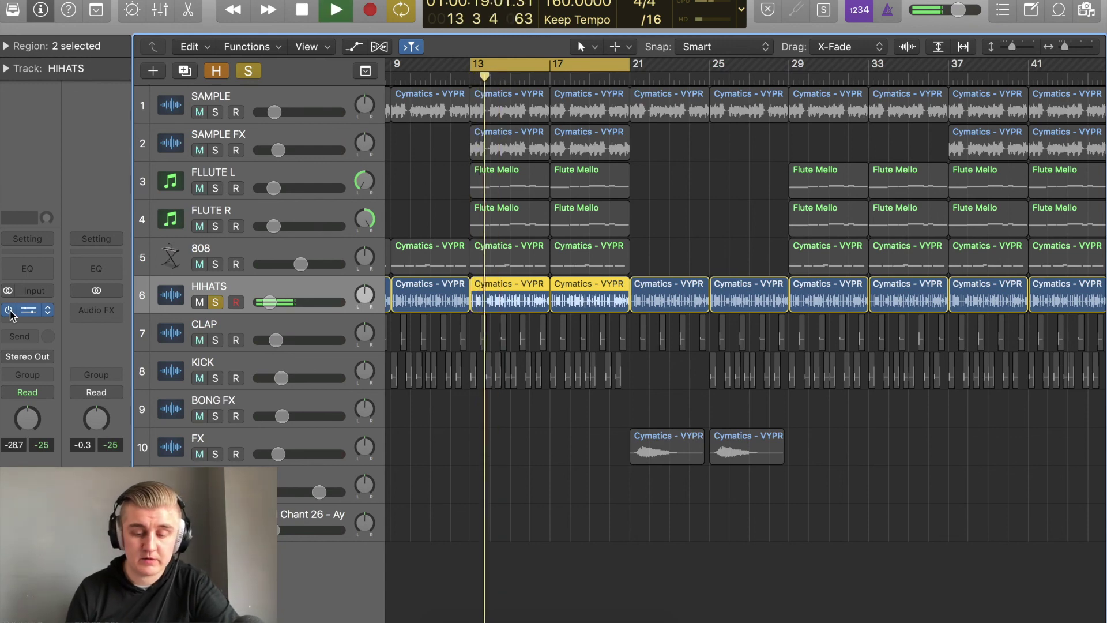
key("space")
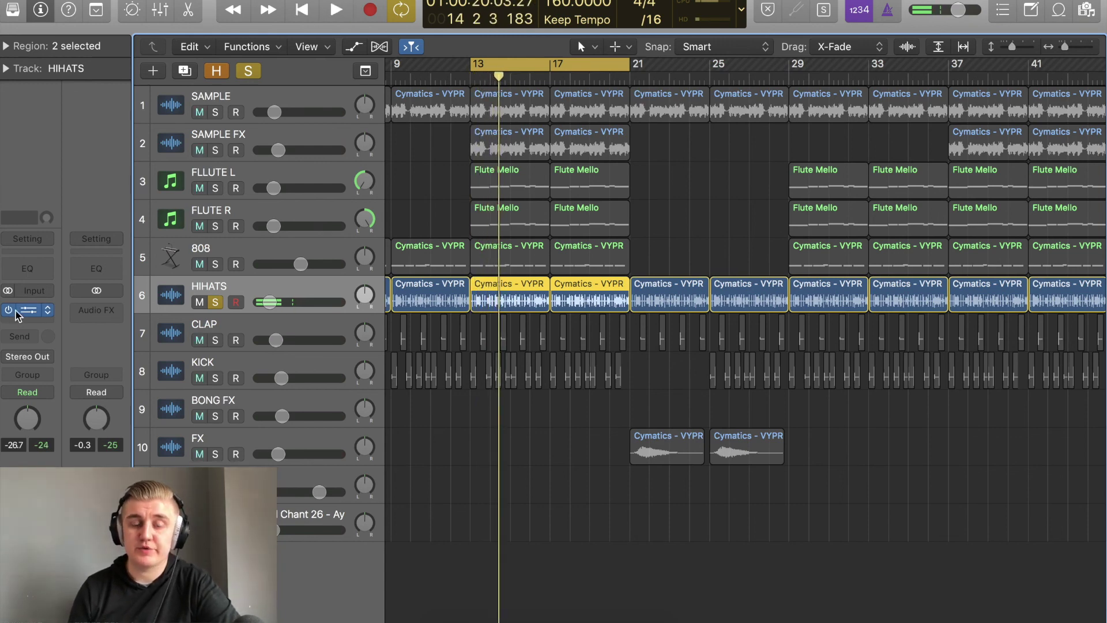
Step: Turn off solo on the HIHATS track, then solo and select the CLAP track
left_click(215, 303)
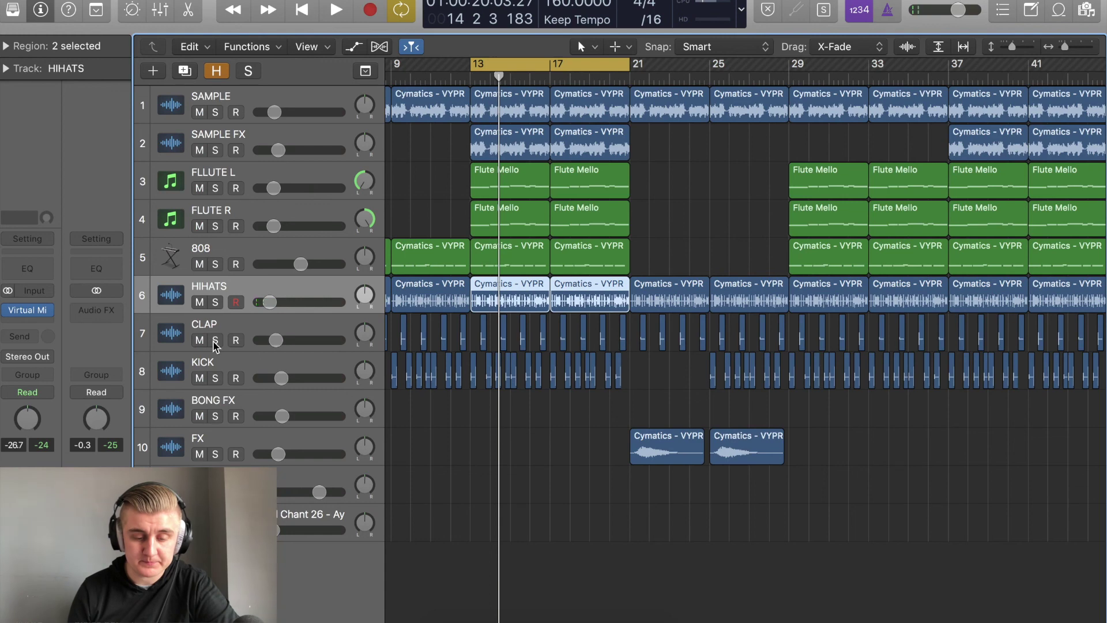
left_click(215, 340)
left_click(223, 327)
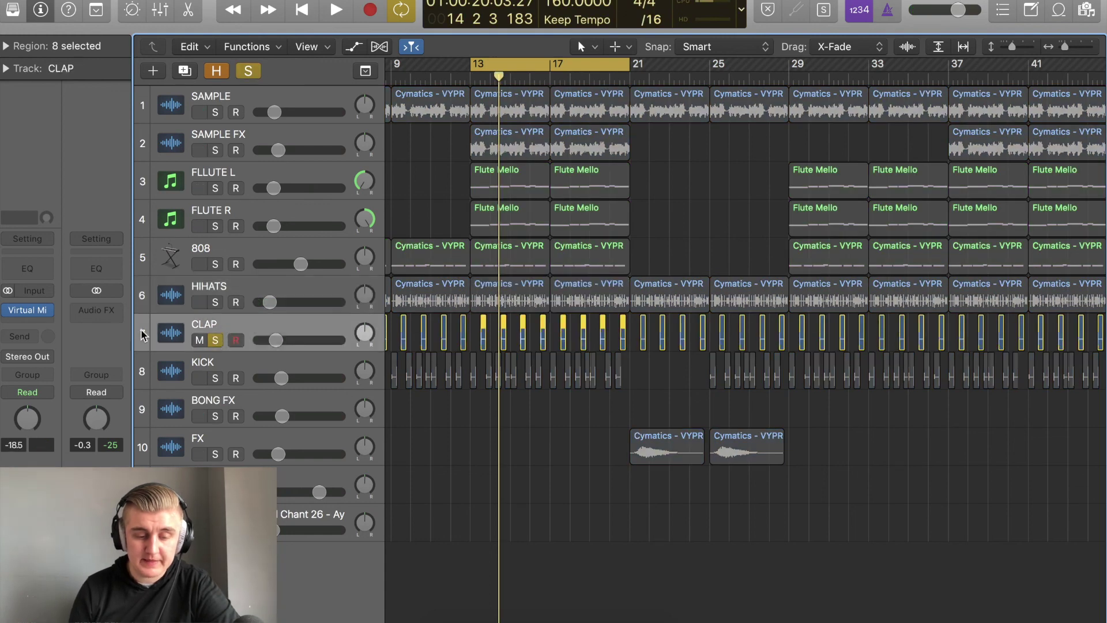
Step: Examine the Clap Smacker preset from the EDM category in Virtual Mix Rack on the CLAP track
left_click(34, 312)
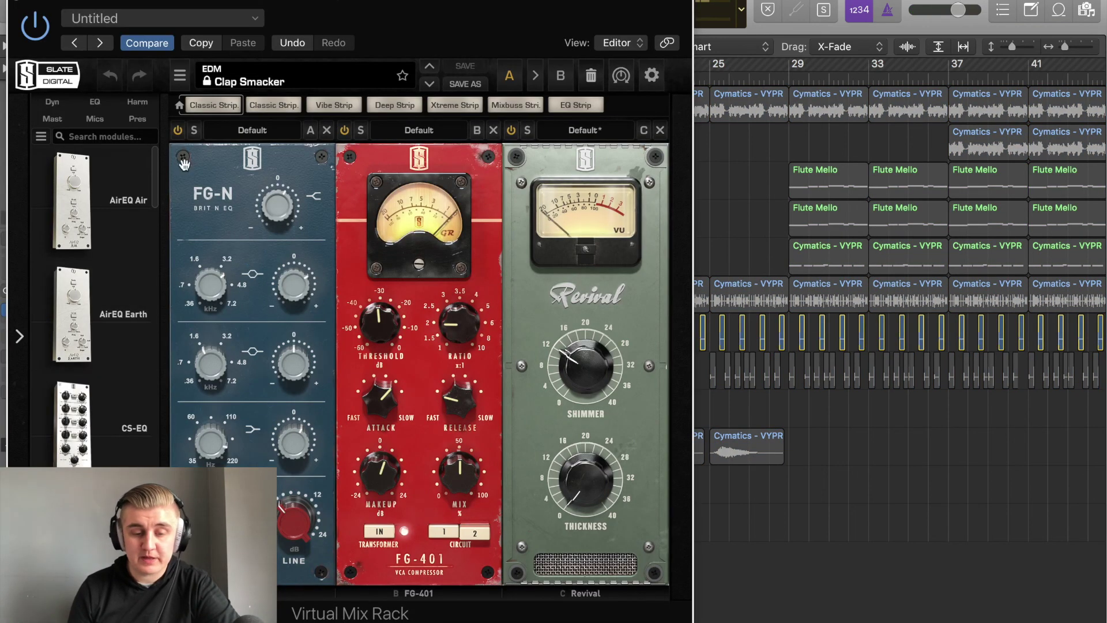
left_click(258, 84)
mouse_move(306, 267)
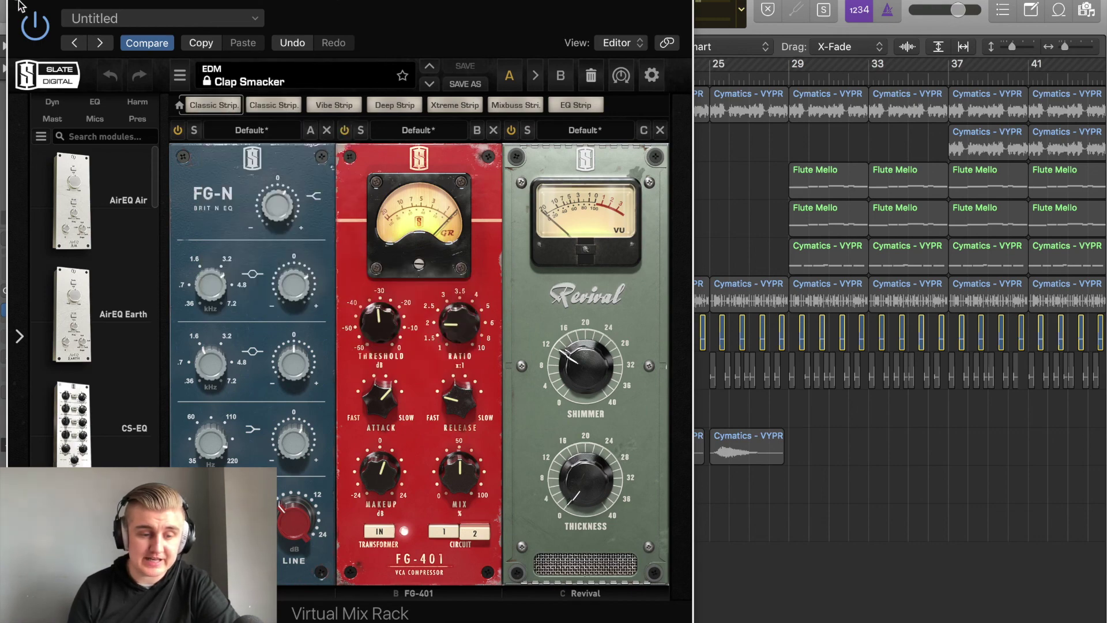
left_click(259, 81)
left_click(20, 3)
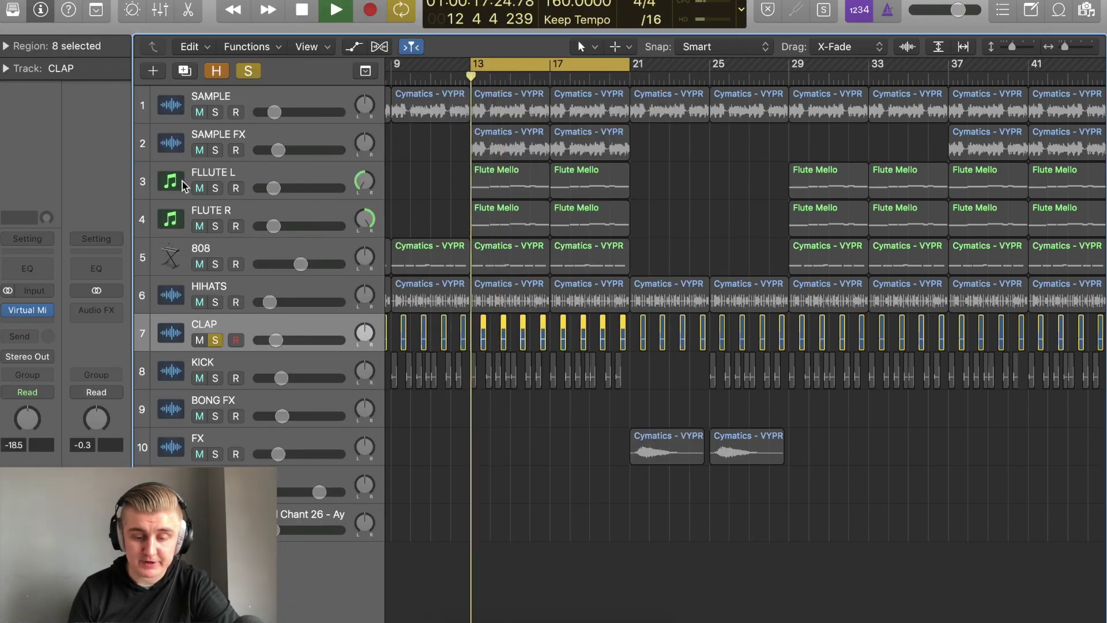
Step: Audition the soloed clap with Virtual Mix Rack bypassed and enabled to compare the processing
left_click(8, 311)
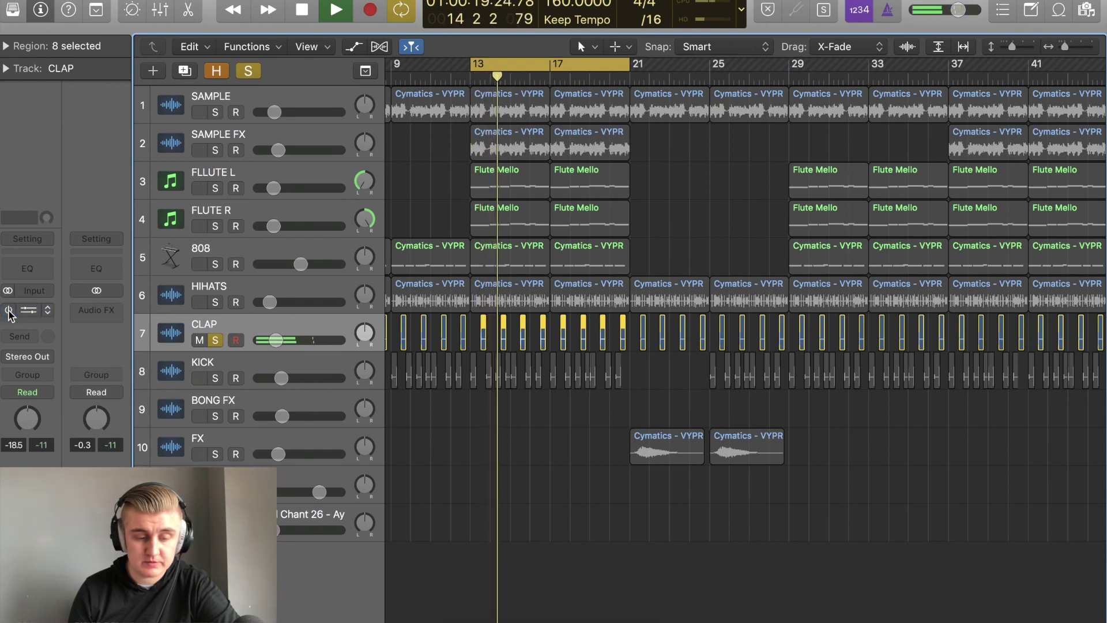
key("space")
key("space")
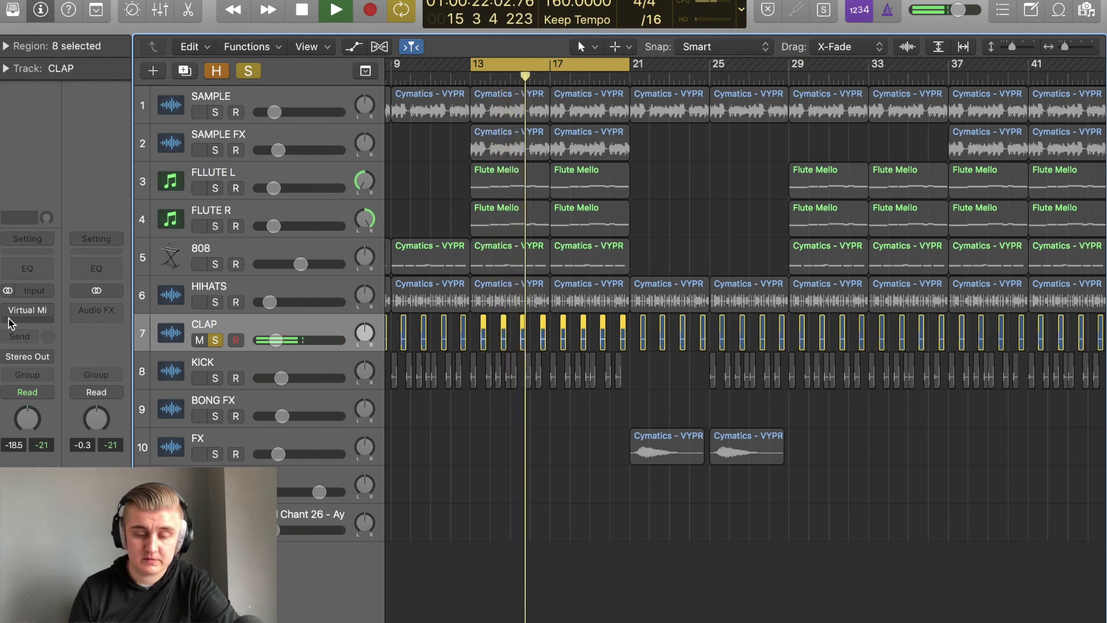
key("space")
mouse_move(10, 311)
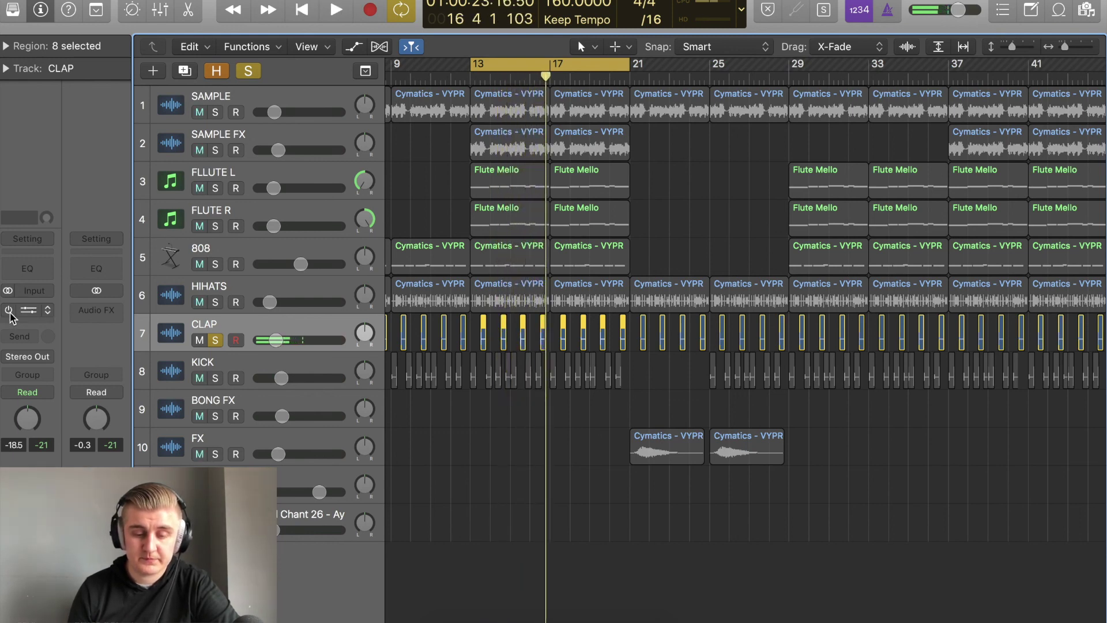
key("space")
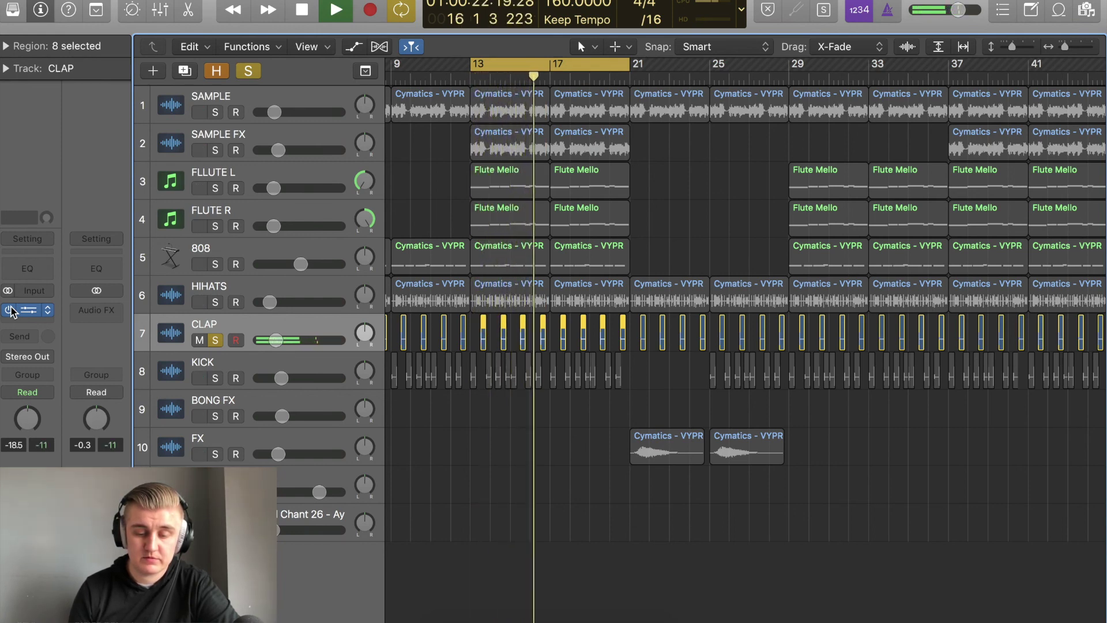
key("space")
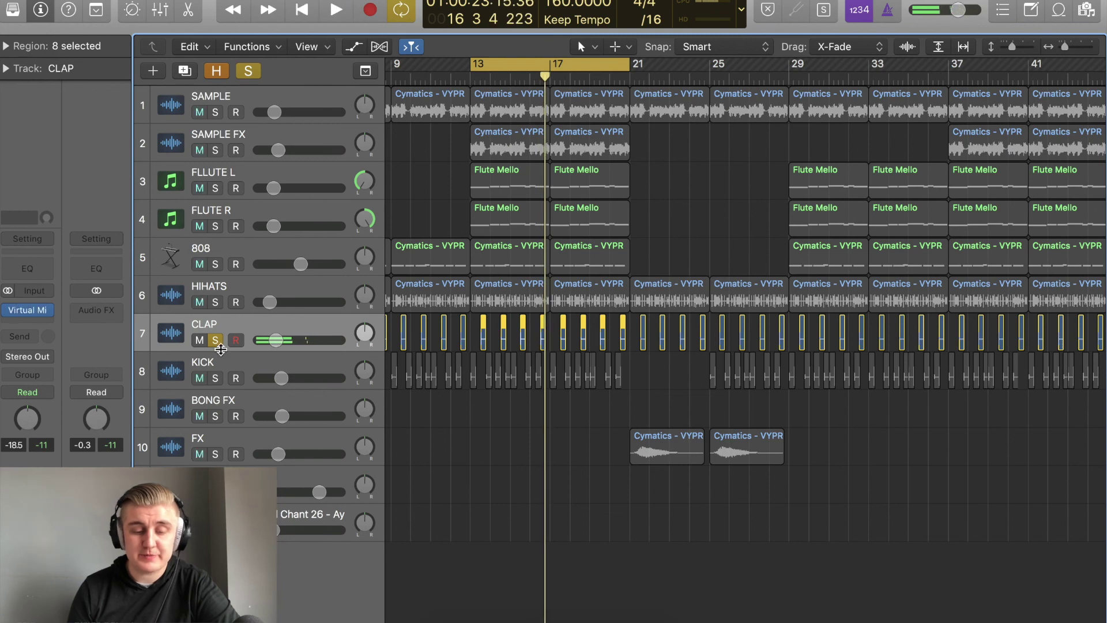
Step: Turn off solo on the CLAP track and solo the KICK track instead
left_click(216, 340)
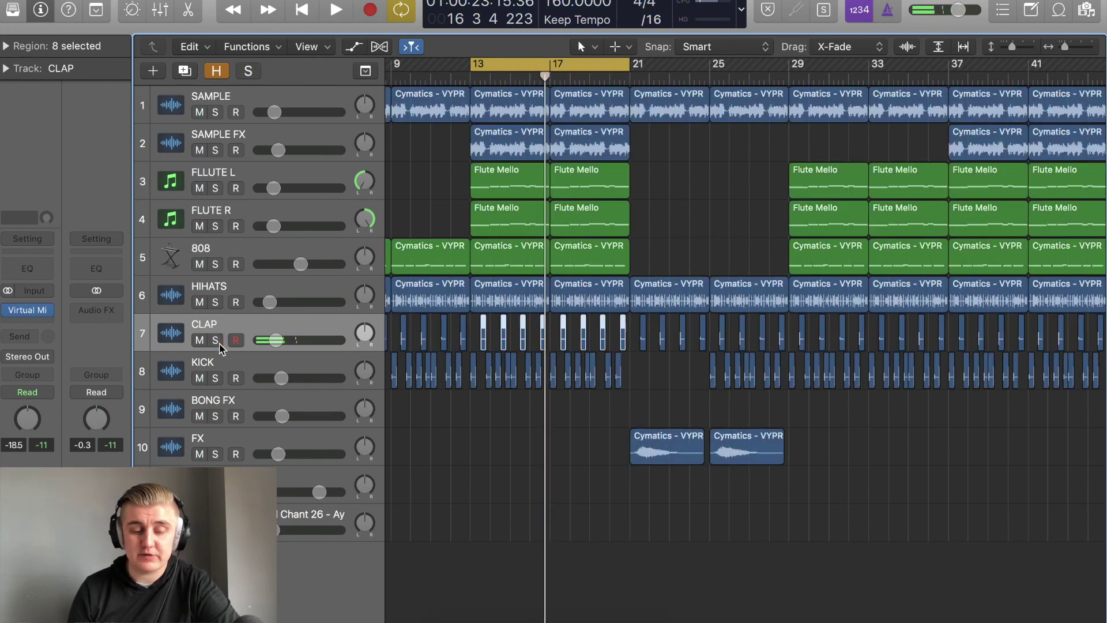
left_click(215, 378)
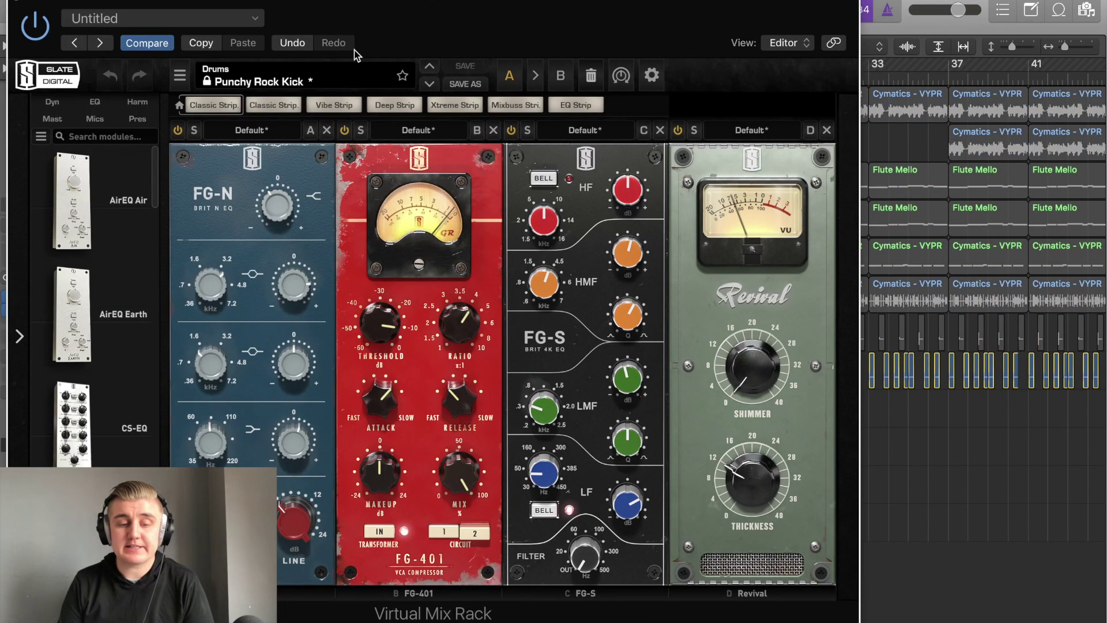
Step: Examine the Punchy Rock Kick preset from the Drums category in Virtual Mix Rack, including its FG-N and FG-S EQ settings
left_click(312, 81)
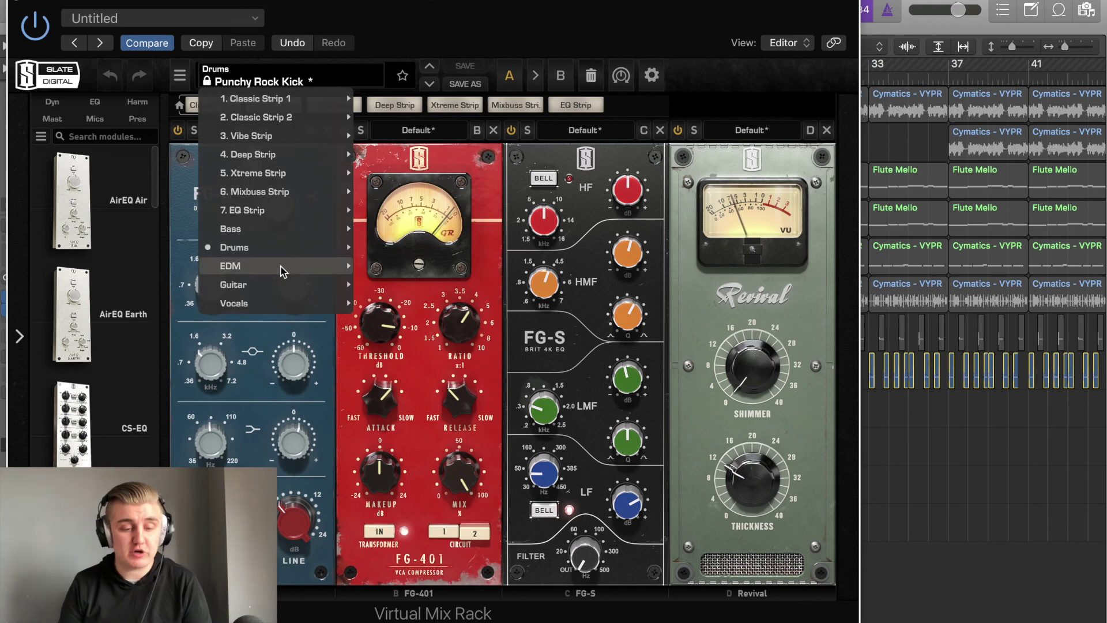
mouse_move(289, 253)
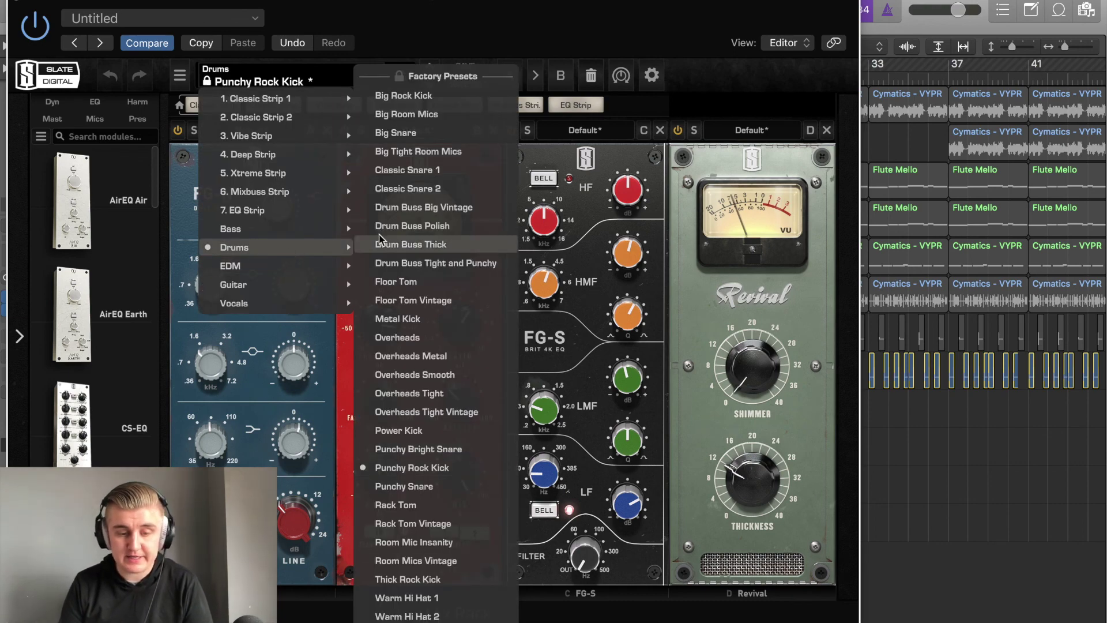
left_click(440, 43)
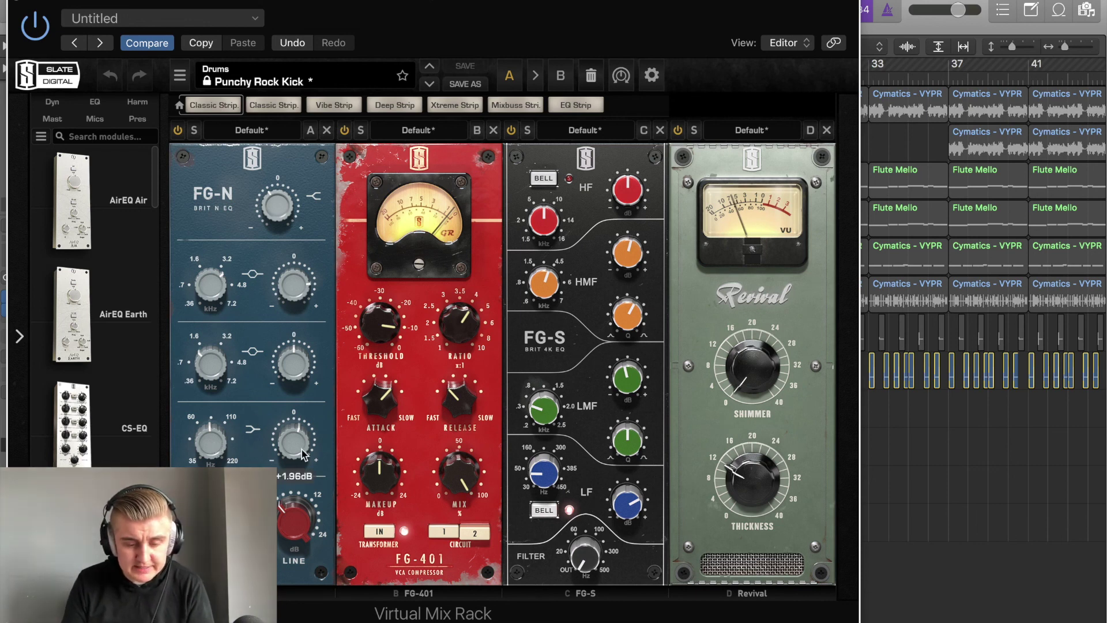
mouse_move(218, 365)
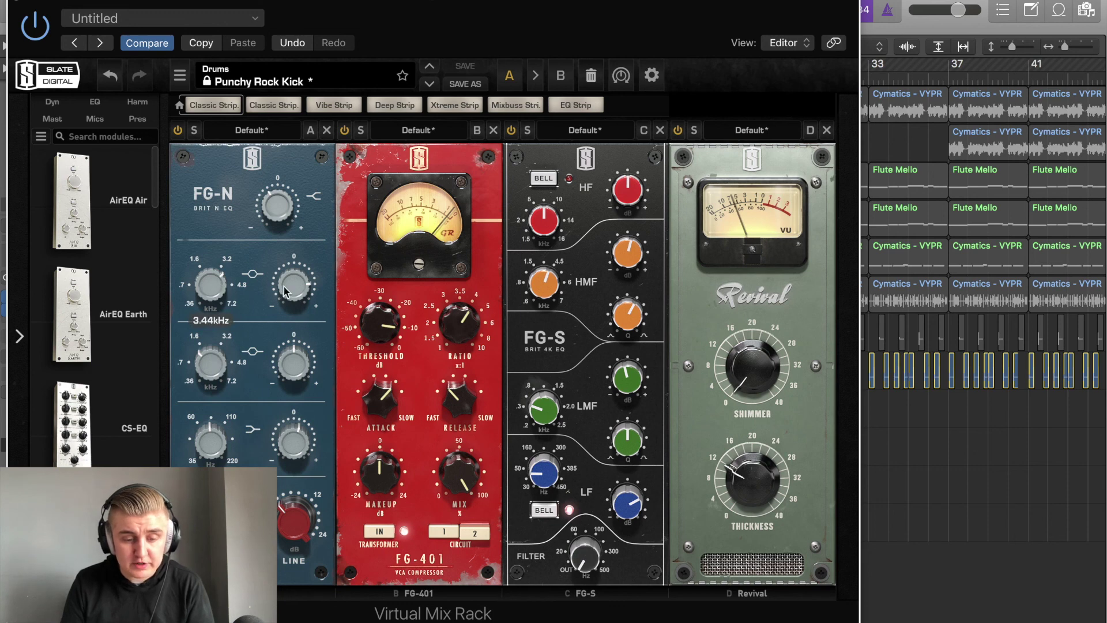
mouse_move(278, 202)
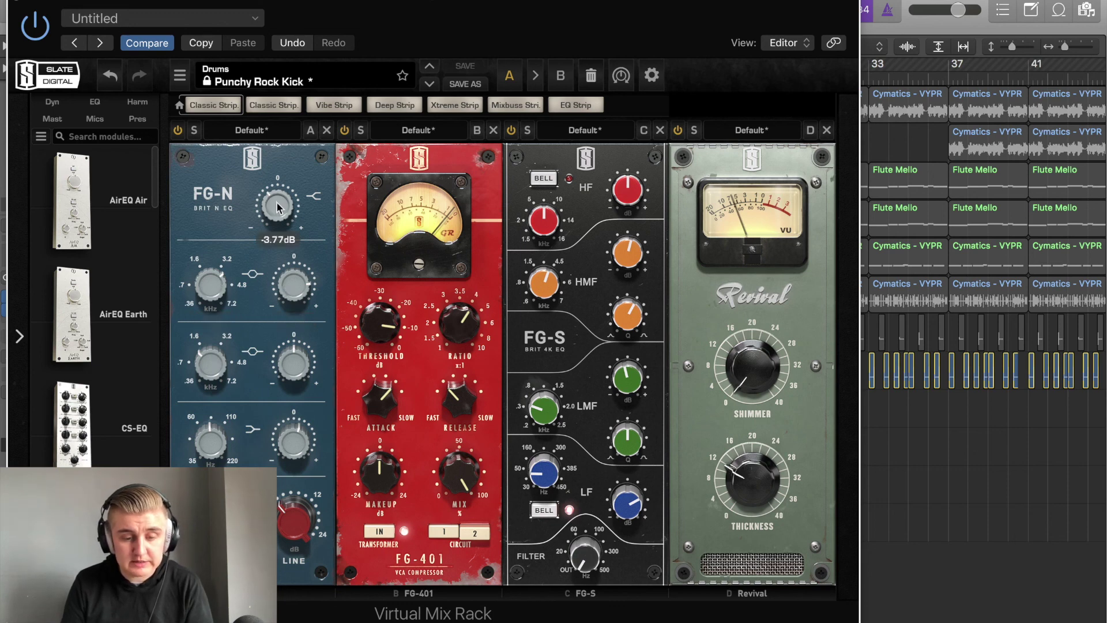
scroll(276, 201, "down", 1)
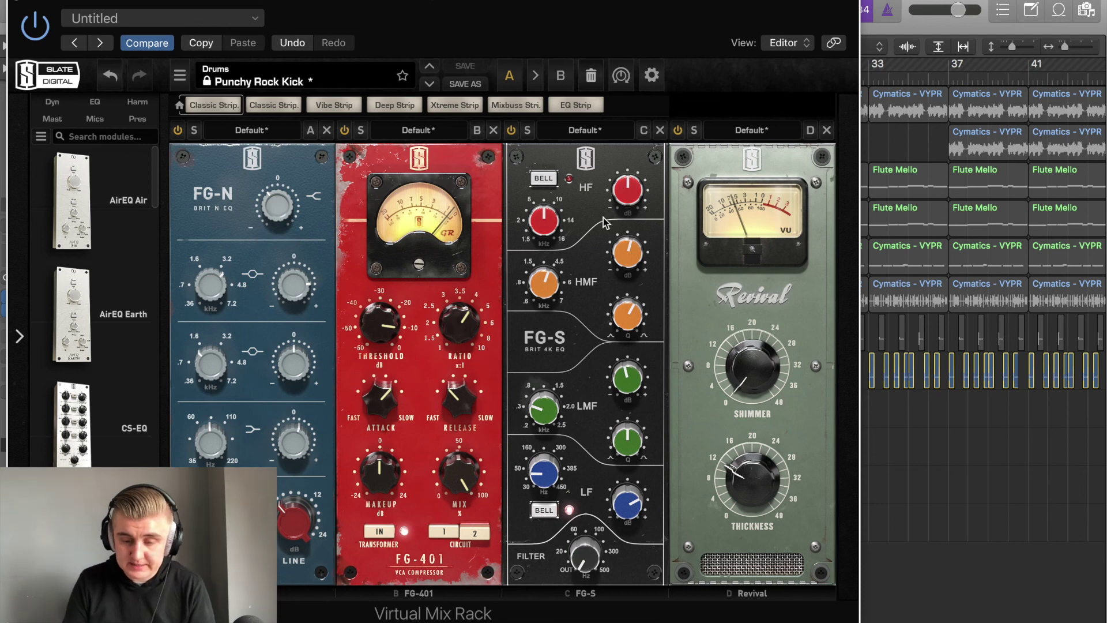
mouse_move(548, 281)
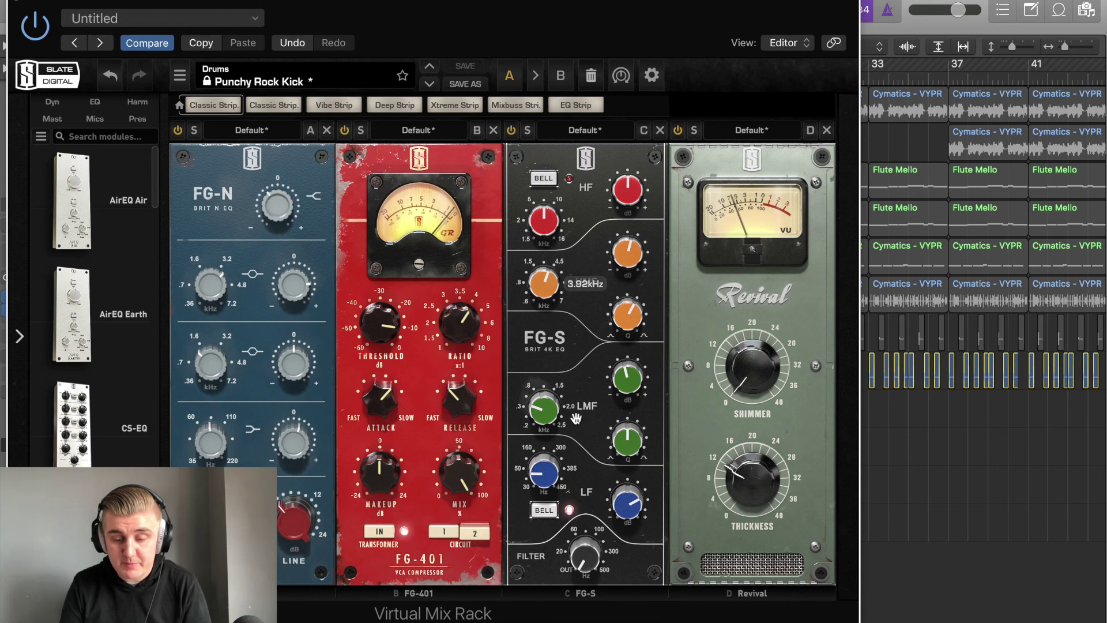
mouse_move(552, 421)
mouse_move(627, 390)
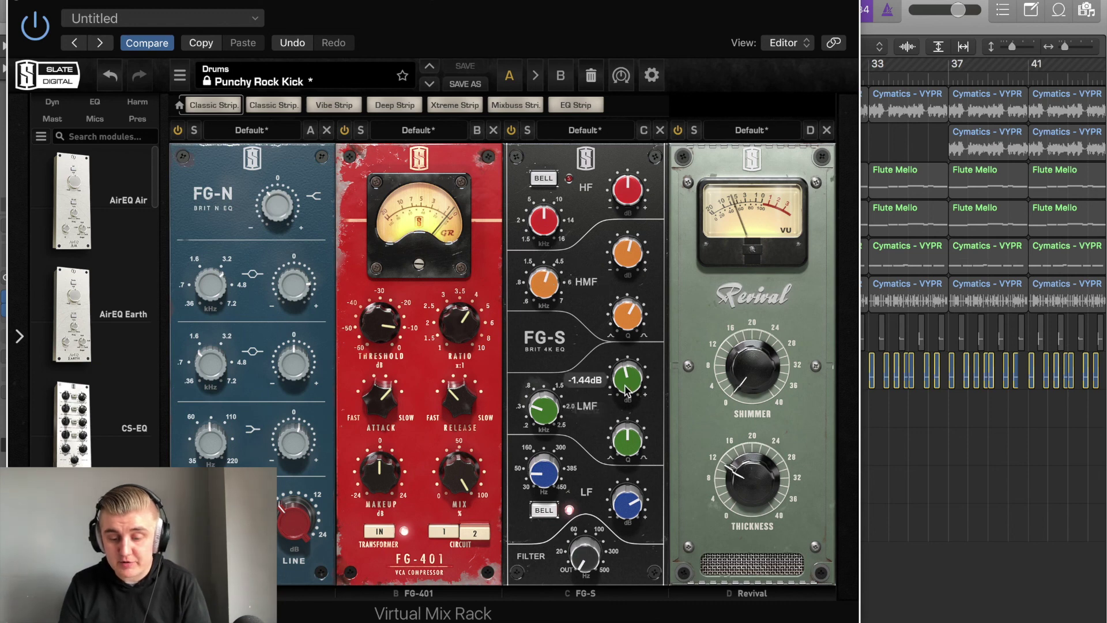
mouse_move(549, 478)
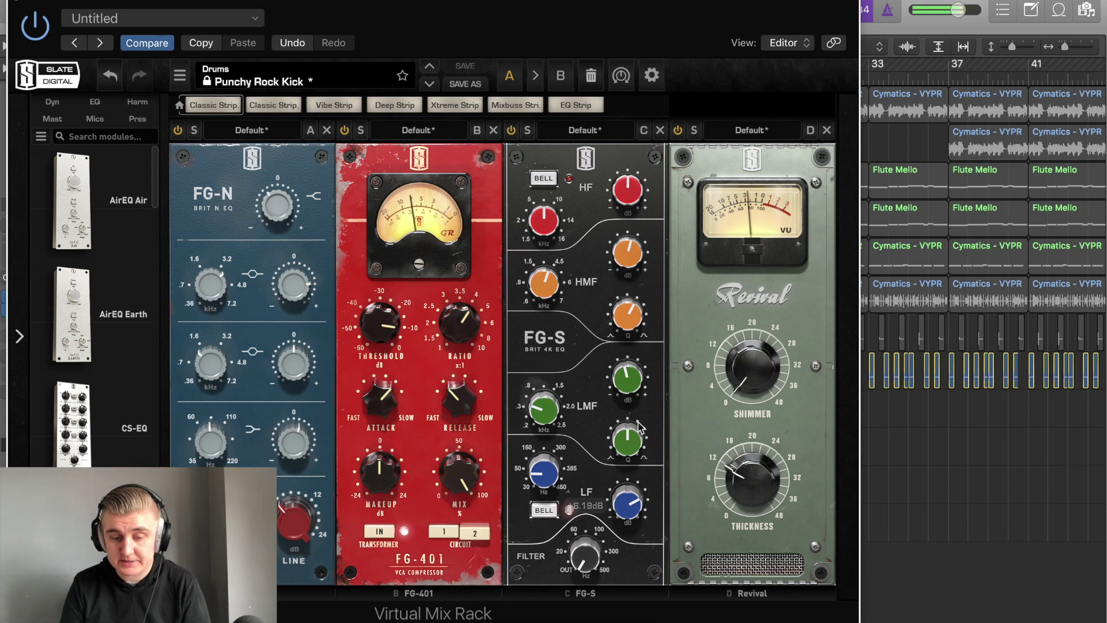
Step: Audition the soloed kick while toggling the Virtual Mix Rack bypass, and close the plug-in window
left_click(36, 26)
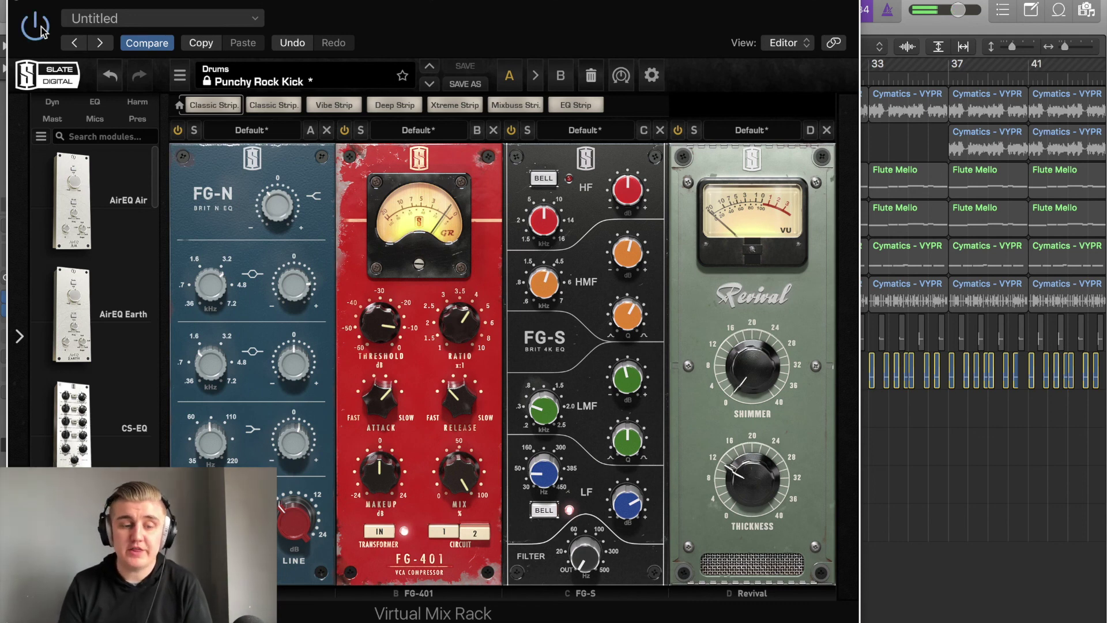
left_click(25, 2)
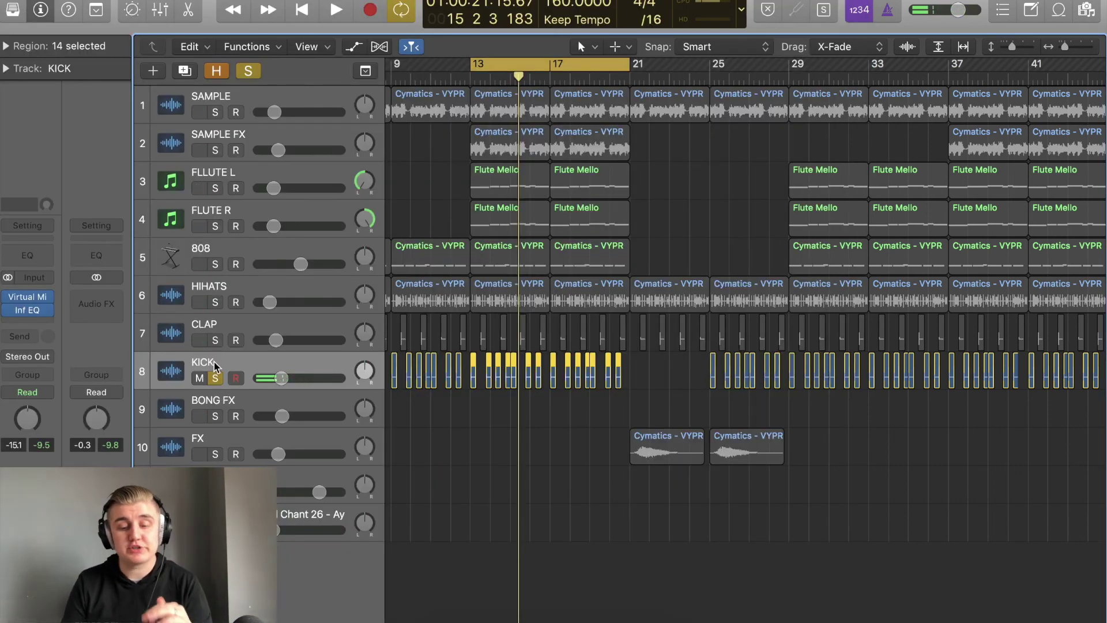
Step: Solo the CLAP, HIHATS and 808 tracks along with KICK and play them together
left_click_drag(215, 340, 215, 265)
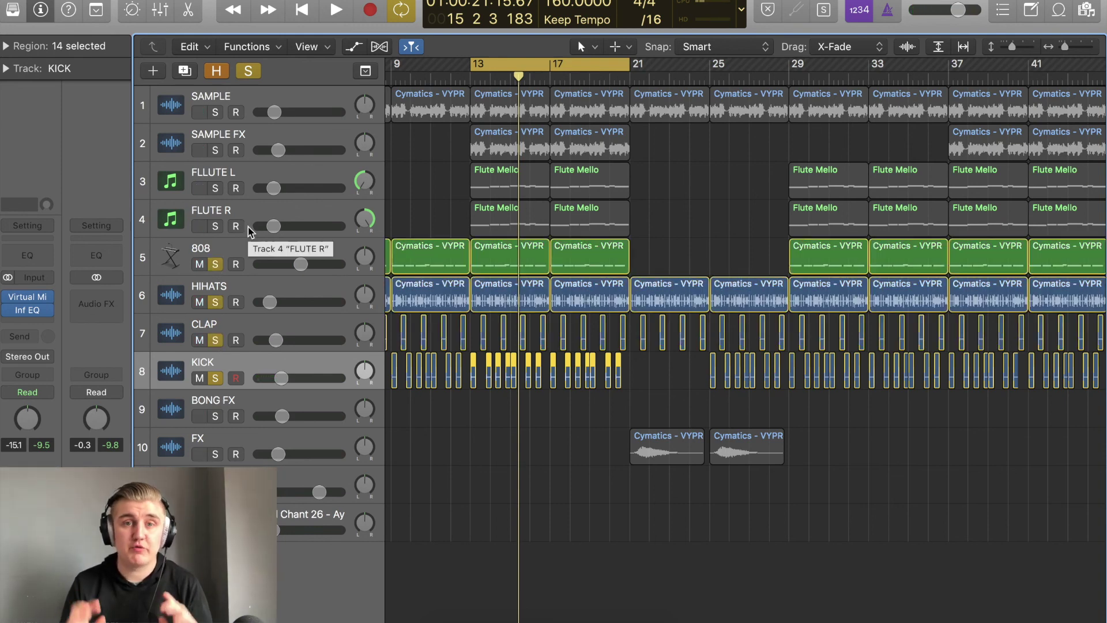
key("space")
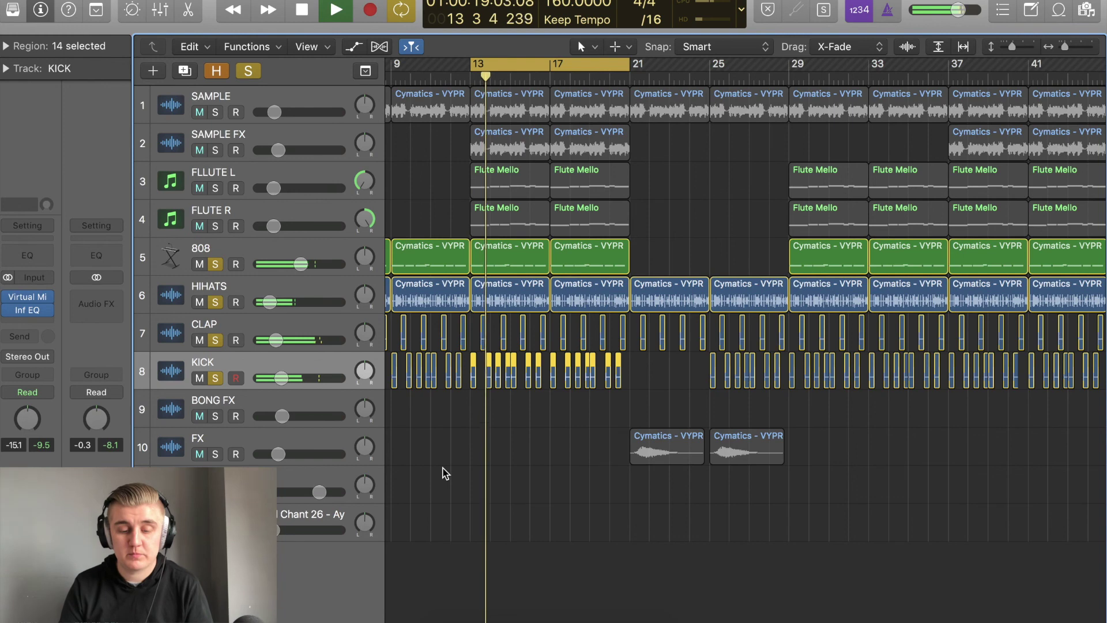